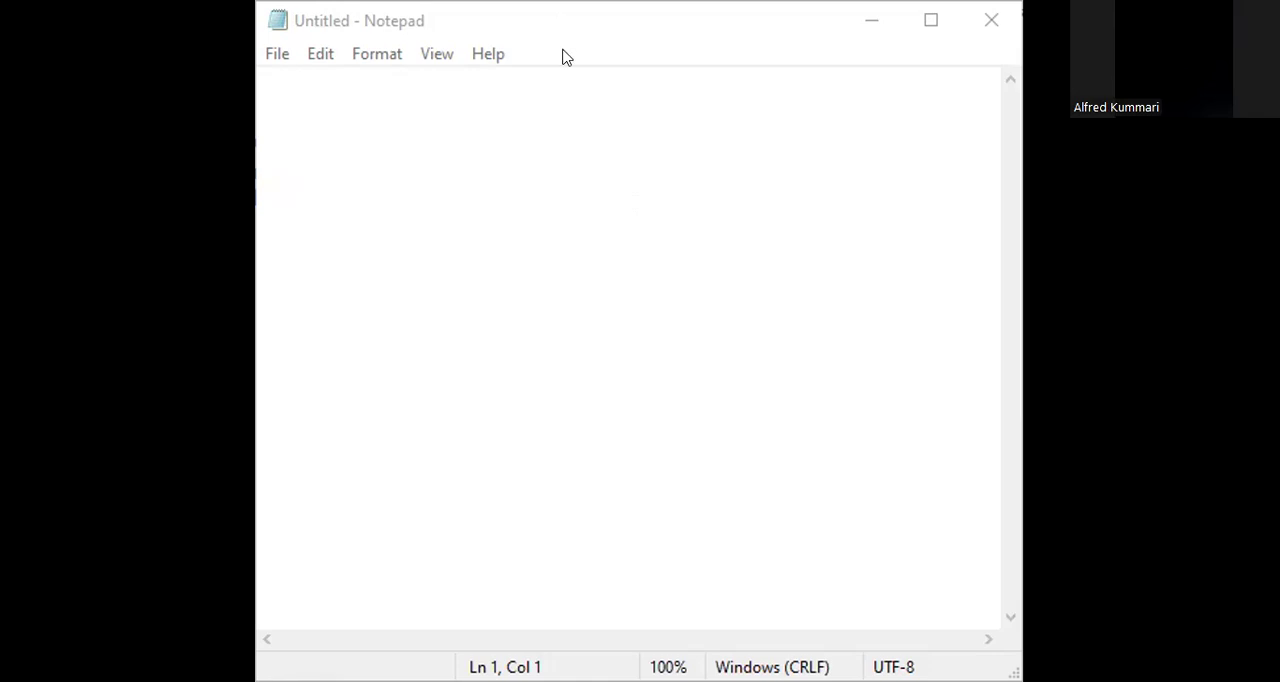
Widen the empty Notepad window on both sides.
left_click(565, 57)
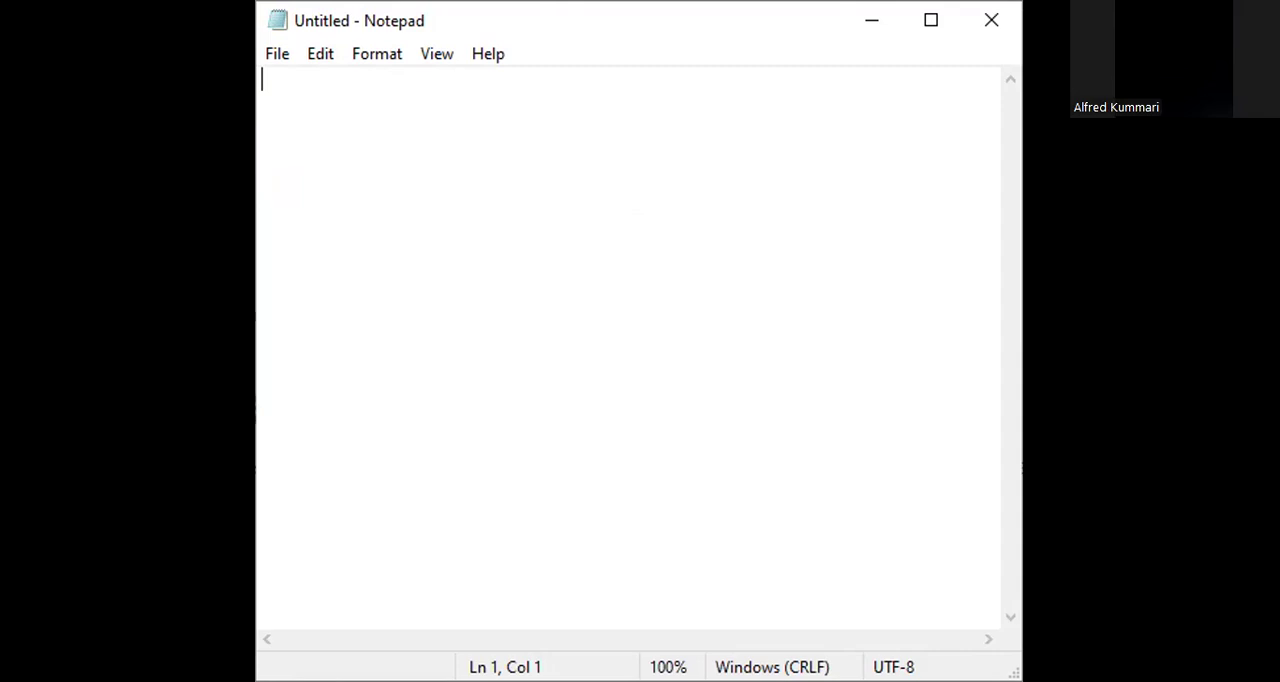
left_click_drag(257, 190, 17, 190)
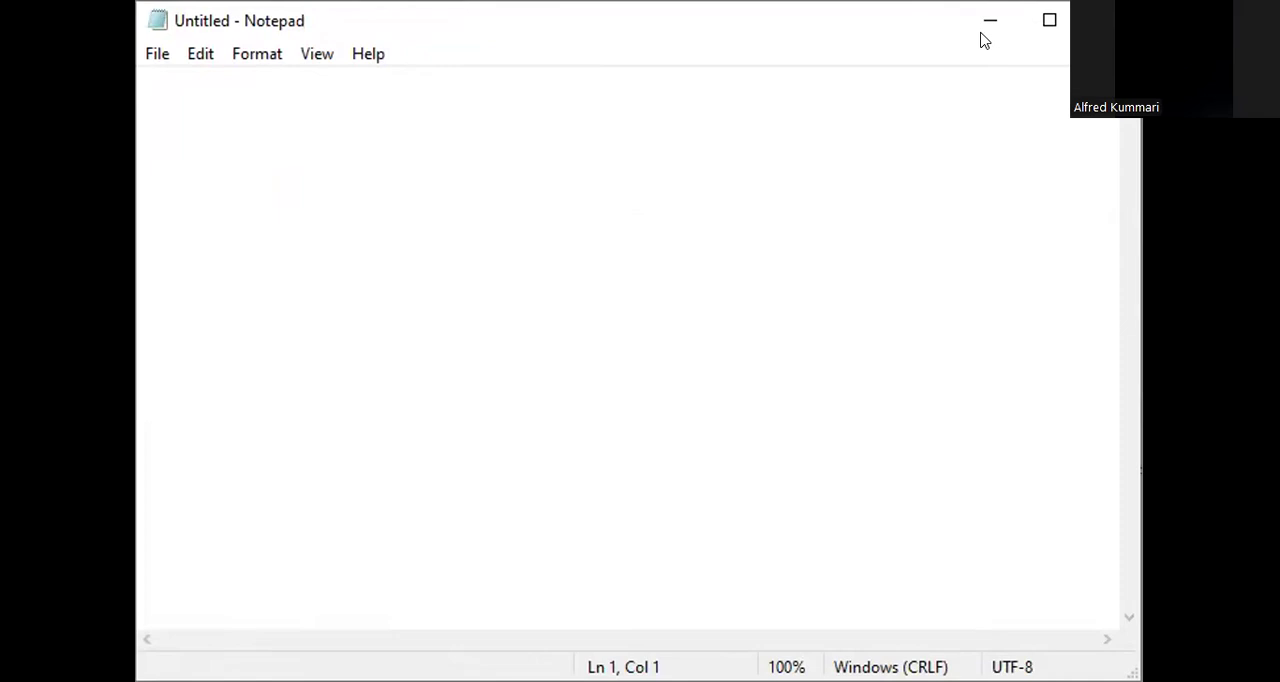
left_click_drag(1142, 90, 1216, 90)
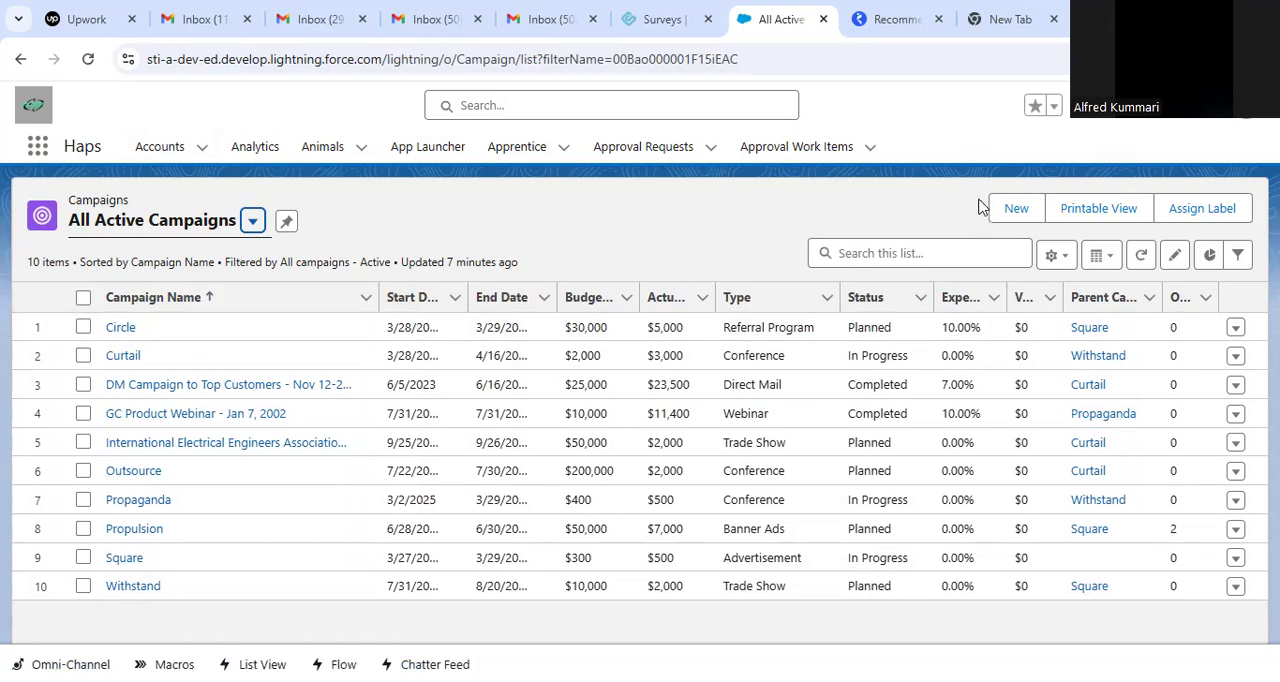
In Salesforce, start a new campaign named Triangle and mark it as active.
left_click(1014, 210)
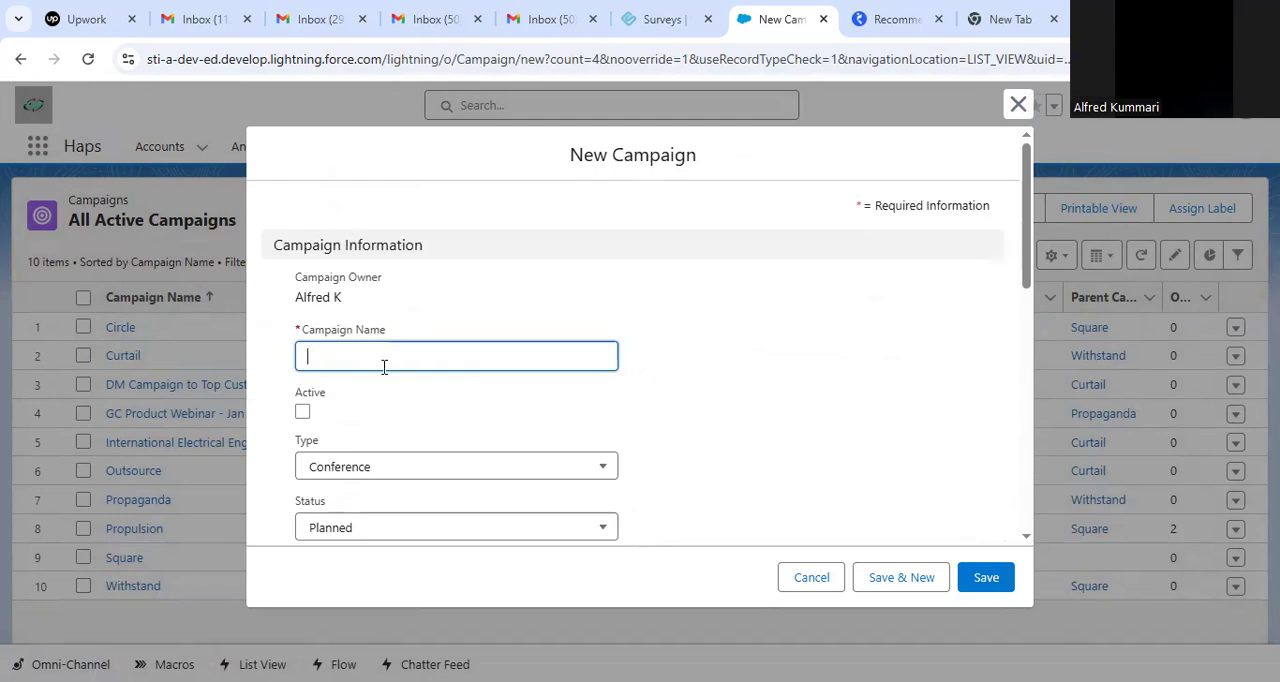
type("Triangle")
key("Tab")
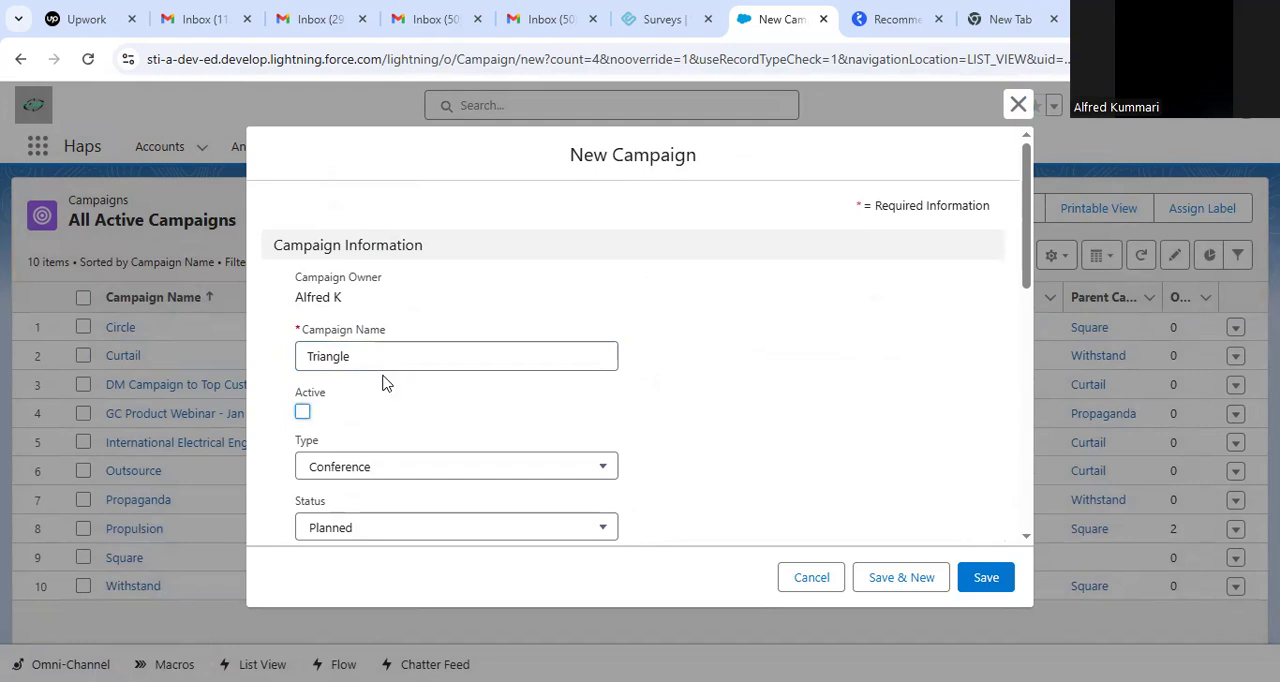
left_click(303, 413)
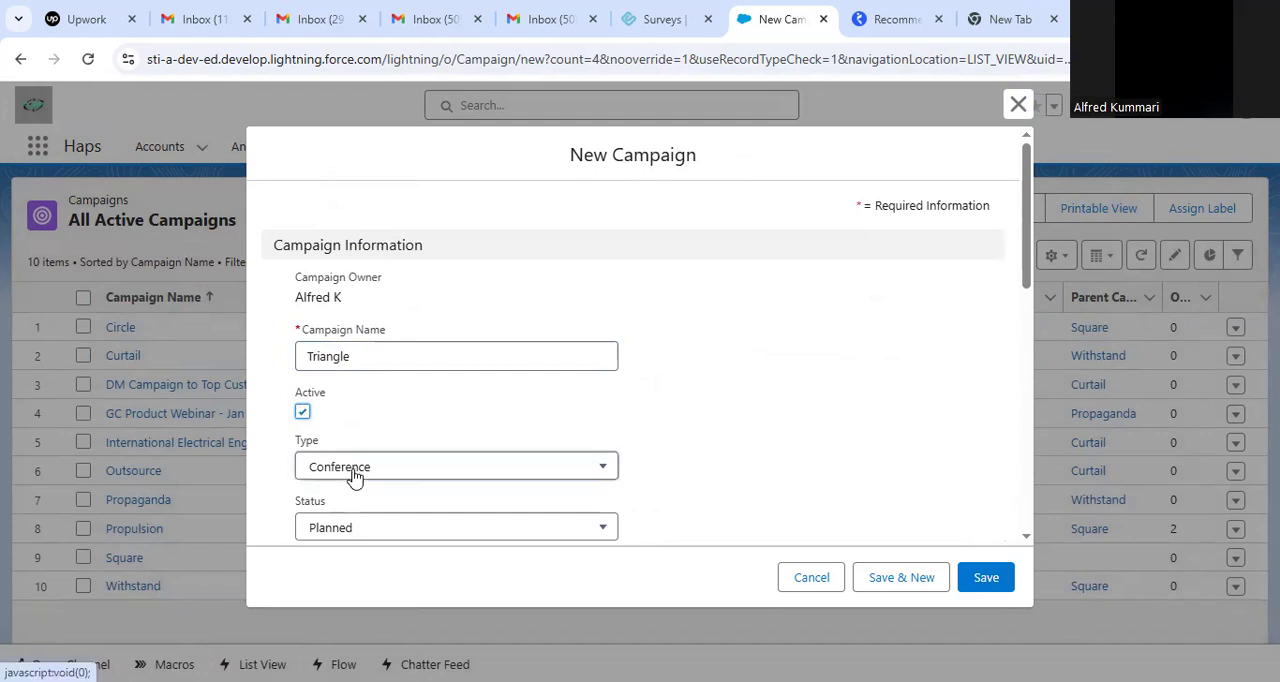
Set the new campaign's type to Referral Program and its status to In Progress.
left_click(356, 476)
left_click(497, 429)
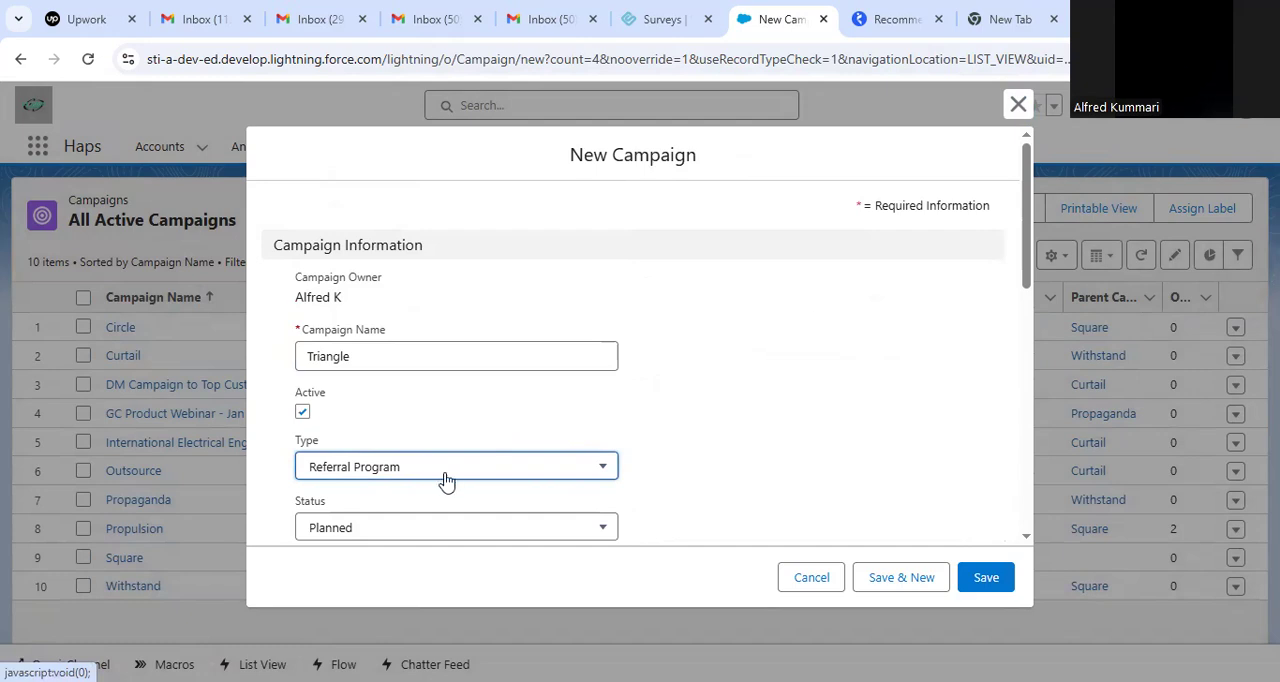
left_click(369, 526)
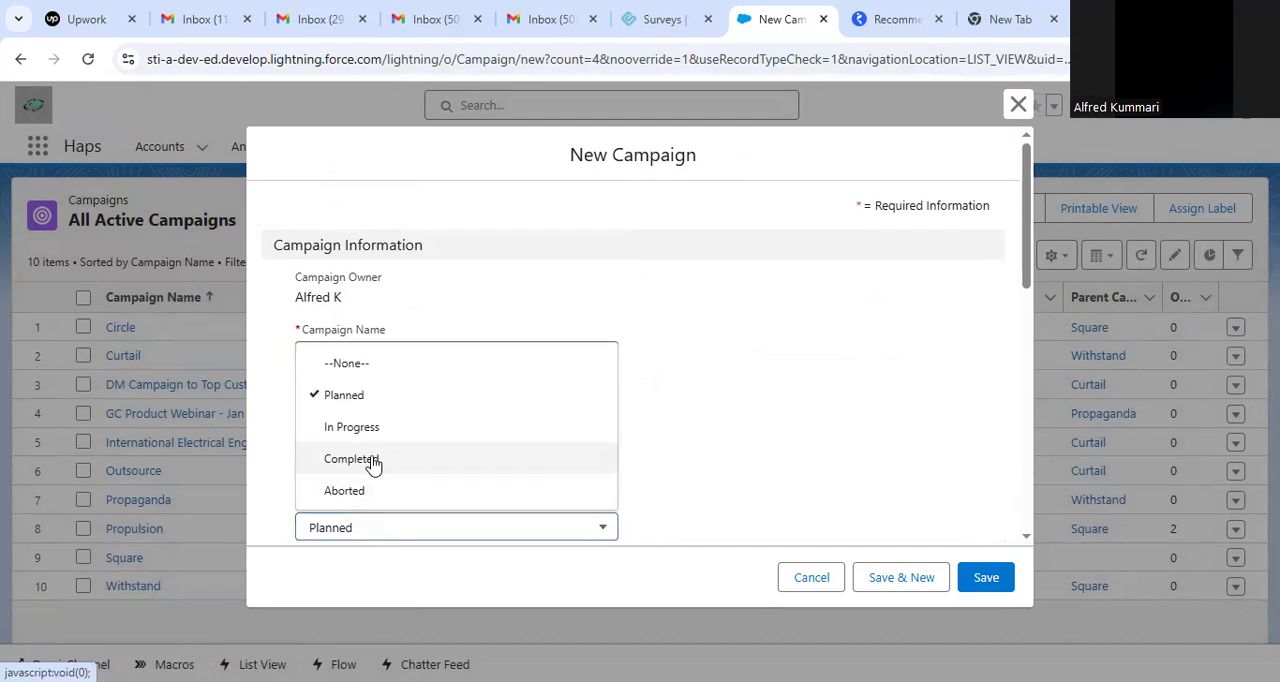
scroll(374, 435, "down", 1)
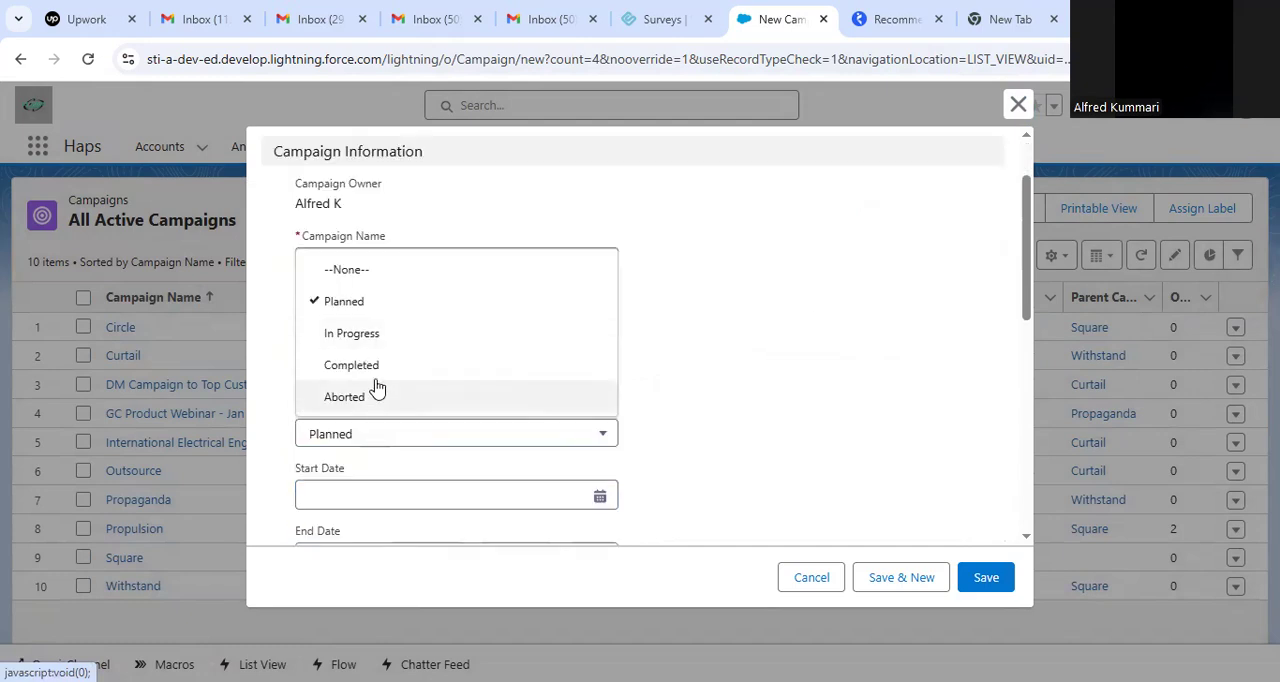
left_click(377, 343)
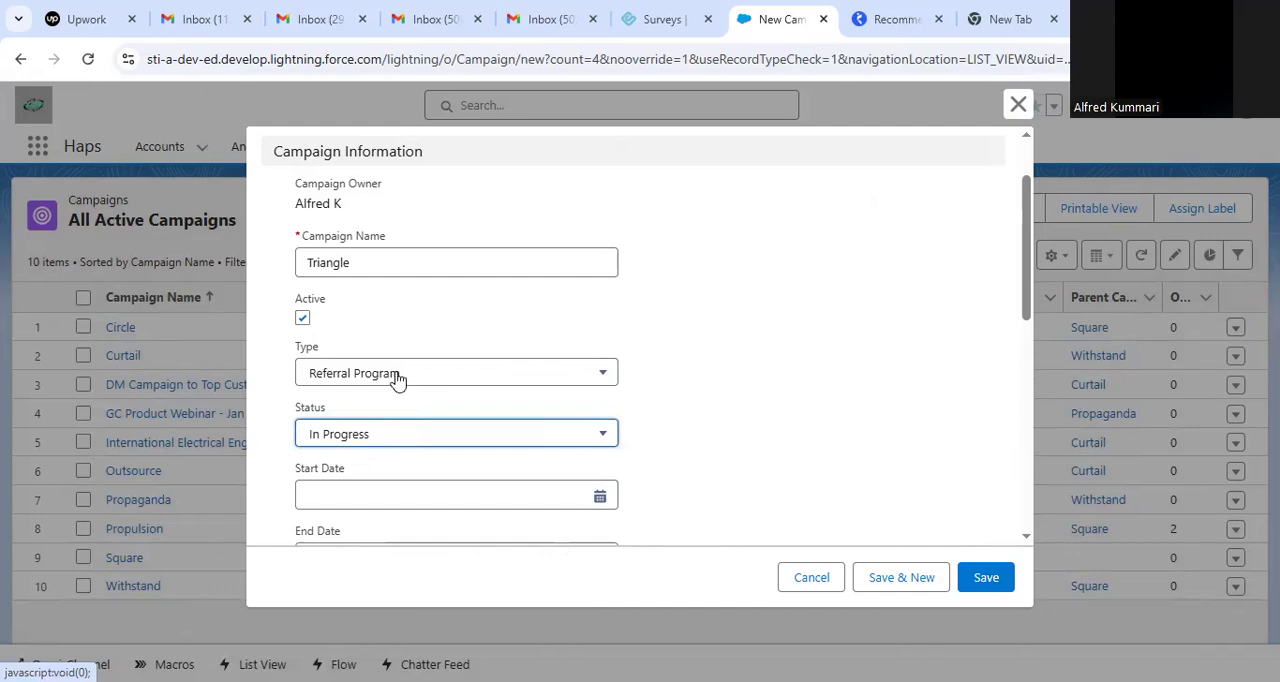
Set the campaign's start date to 4/24/2025 and its end date to 4/30/2025.
left_click(399, 496)
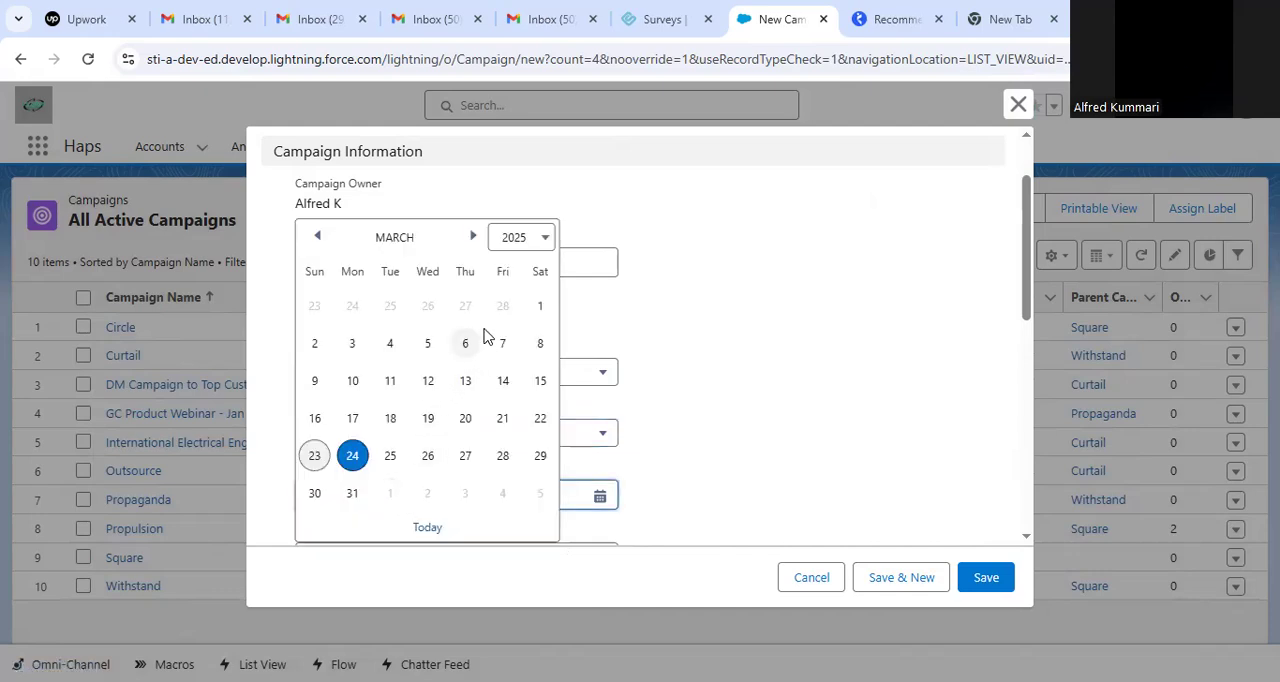
left_click(476, 238)
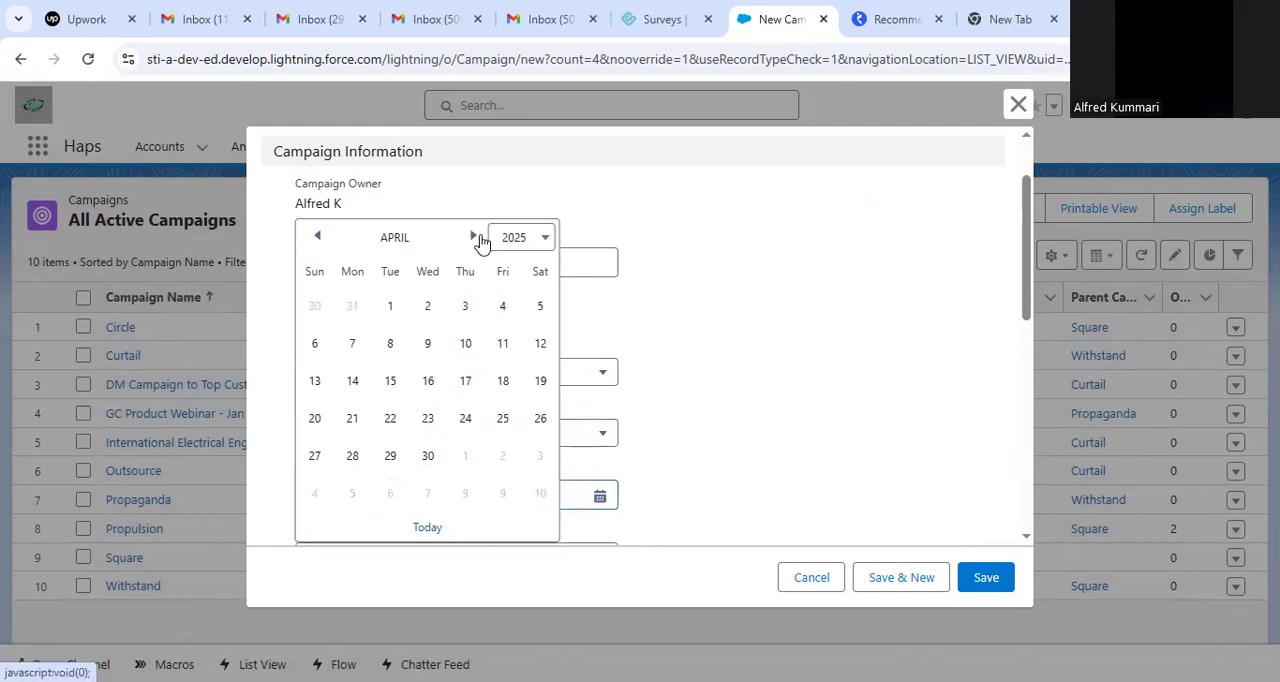
left_click(465, 422)
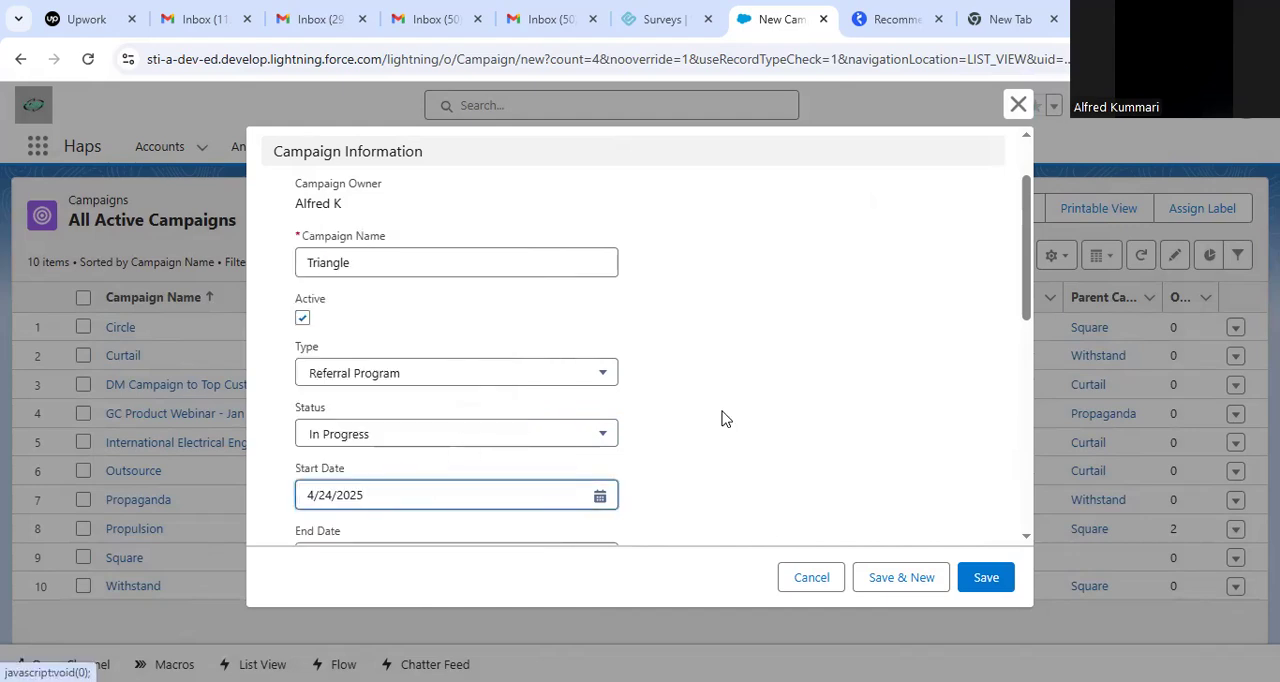
scroll(1024, 257, "down", 3)
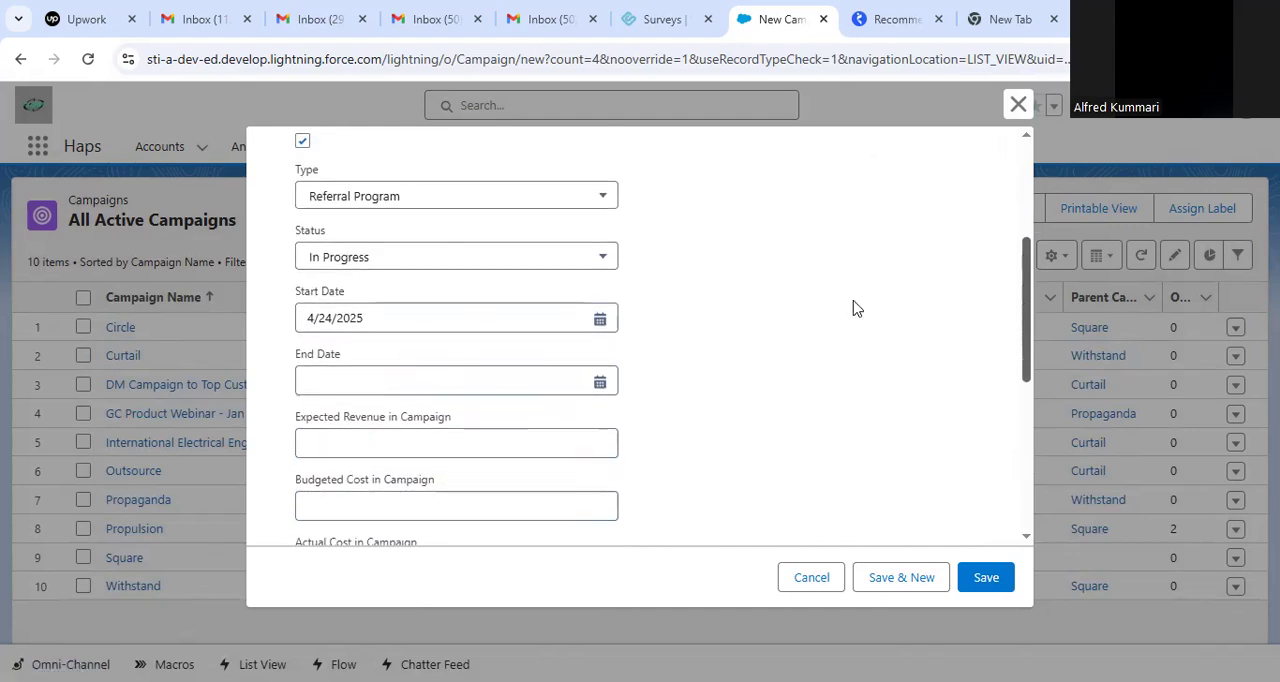
left_click(461, 376)
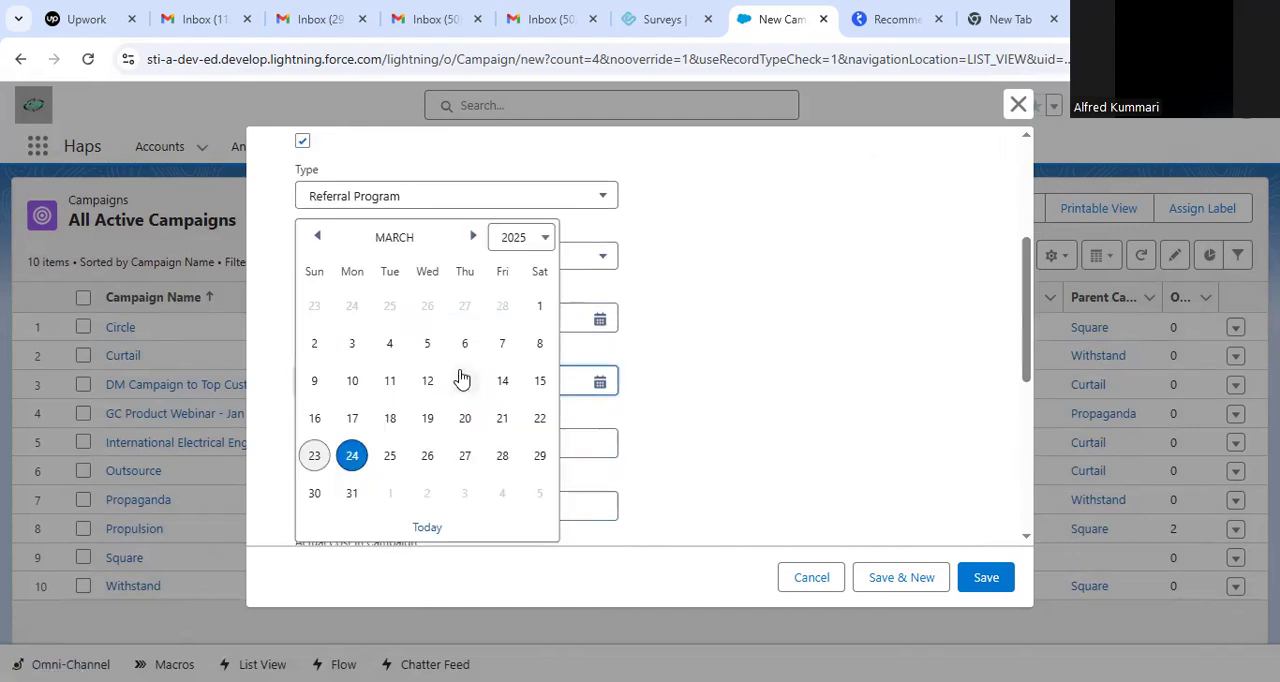
left_click(473, 237)
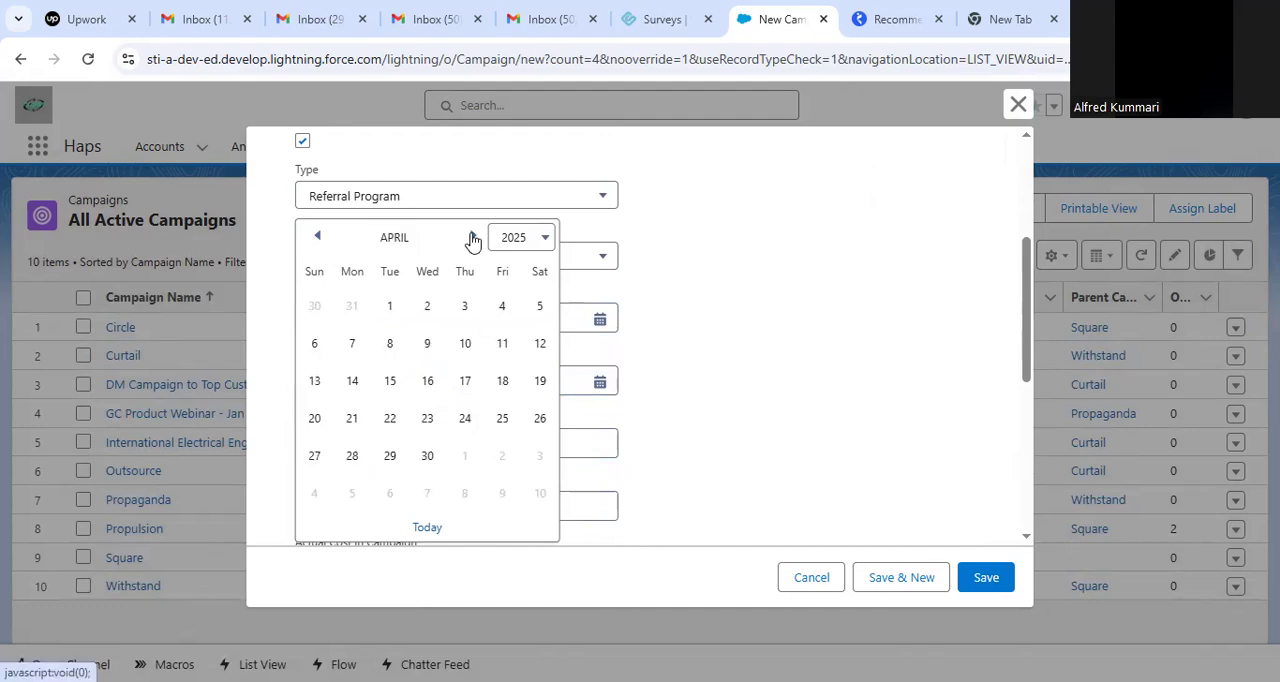
left_click(430, 456)
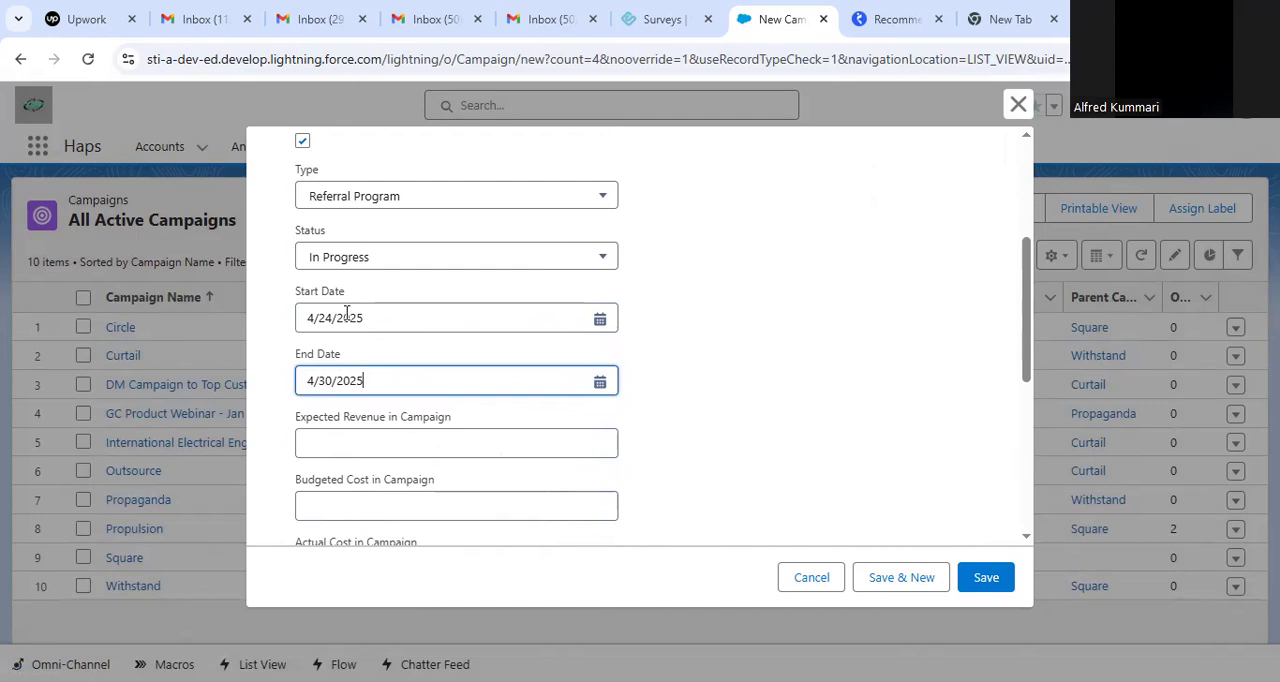
Change the campaign type to Trade Show and set the expected revenue to $100.
left_click(486, 190)
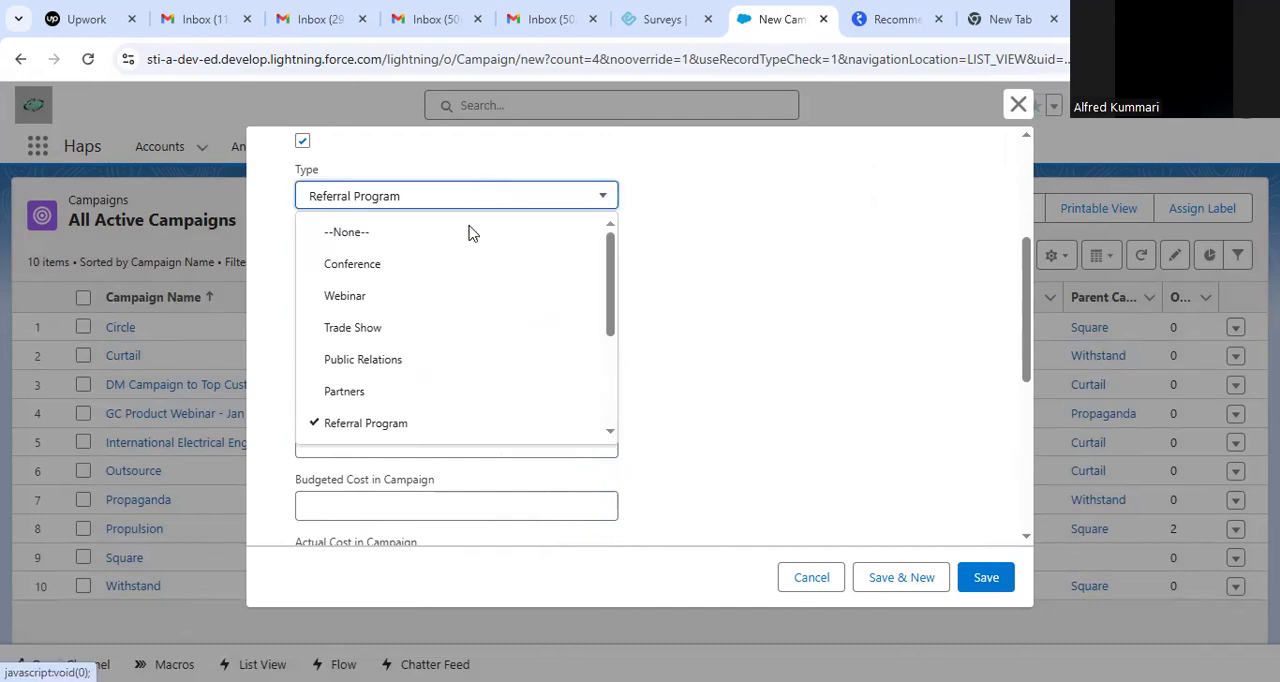
left_click(395, 333)
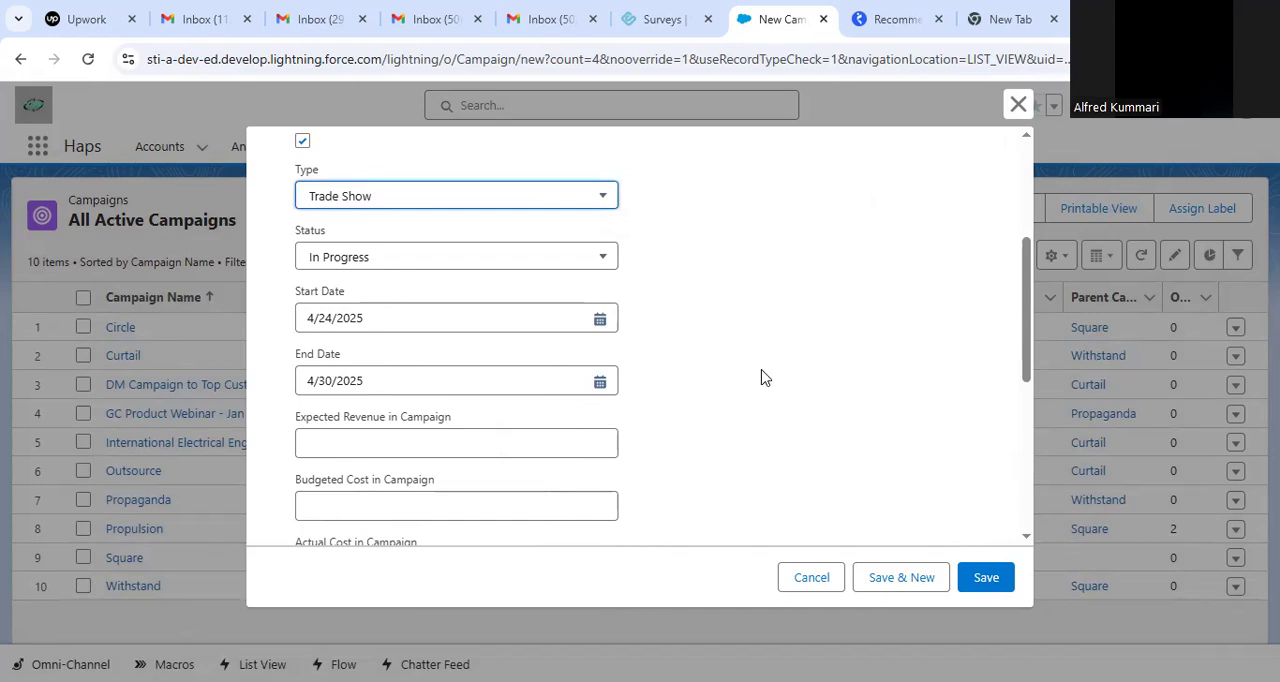
left_click(499, 433)
type("100")
key("Tab")
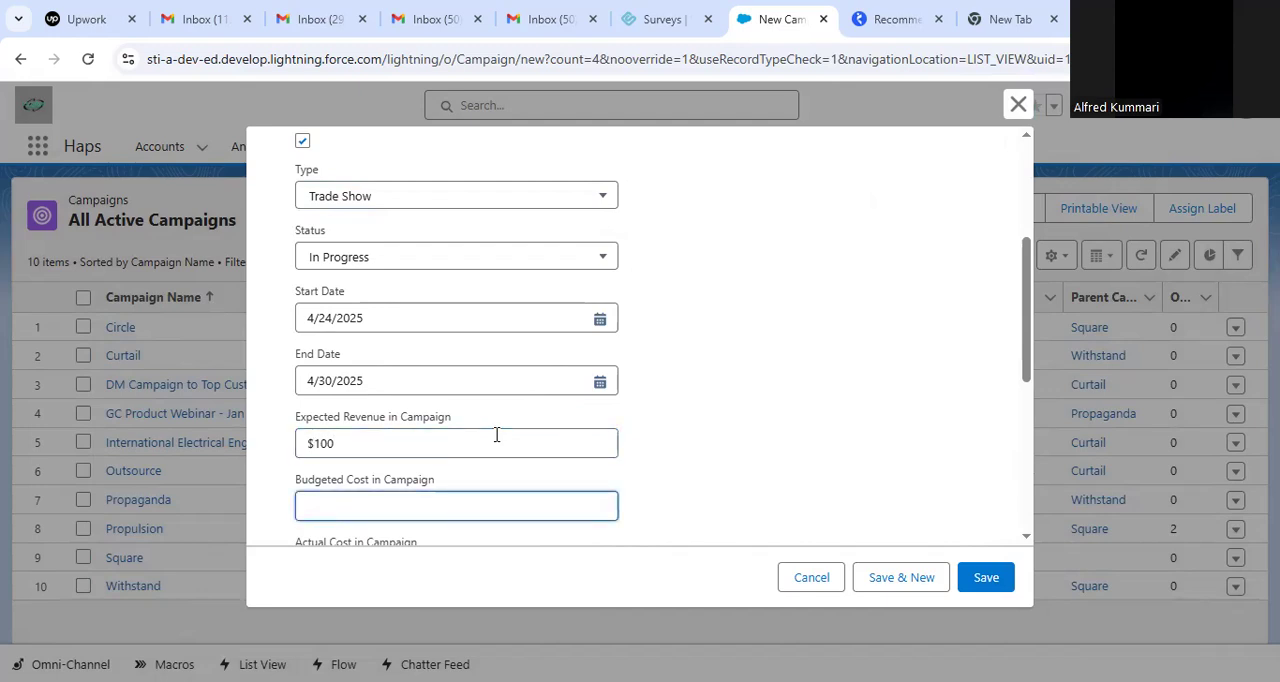
Set the campaign's budgeted cost to $300 and its actual cost to $500.
type("300")
key("Tab")
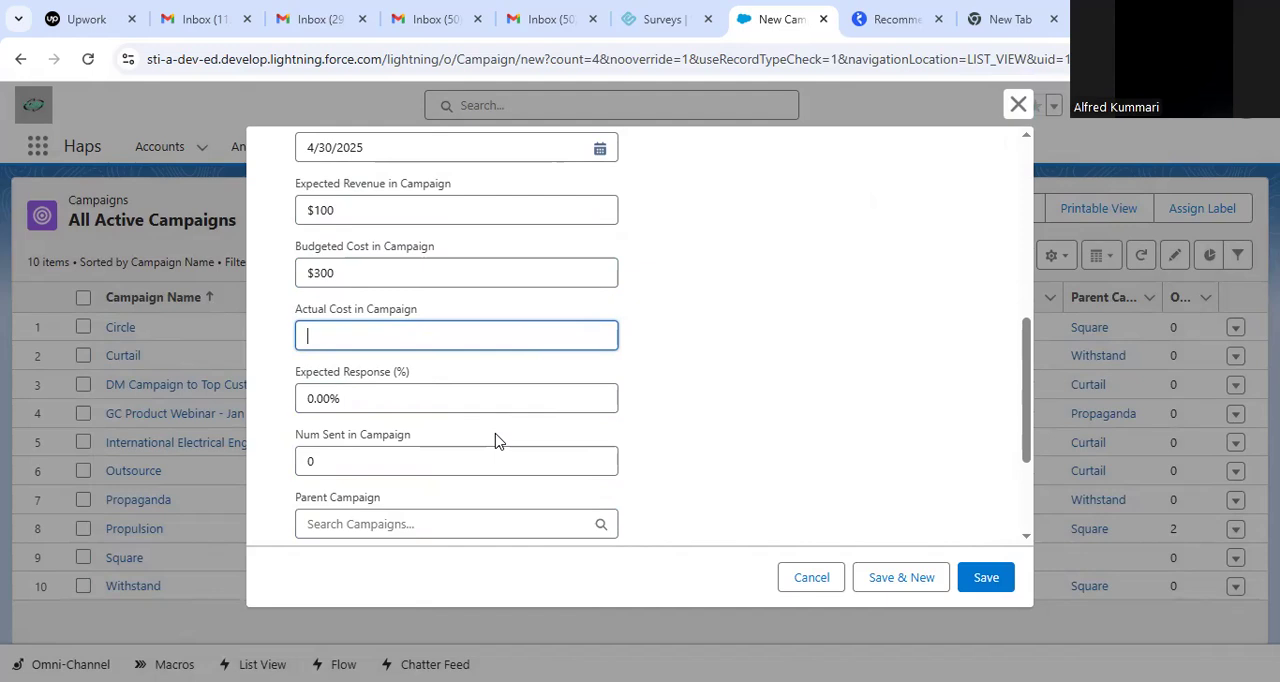
type("500")
left_click(703, 355)
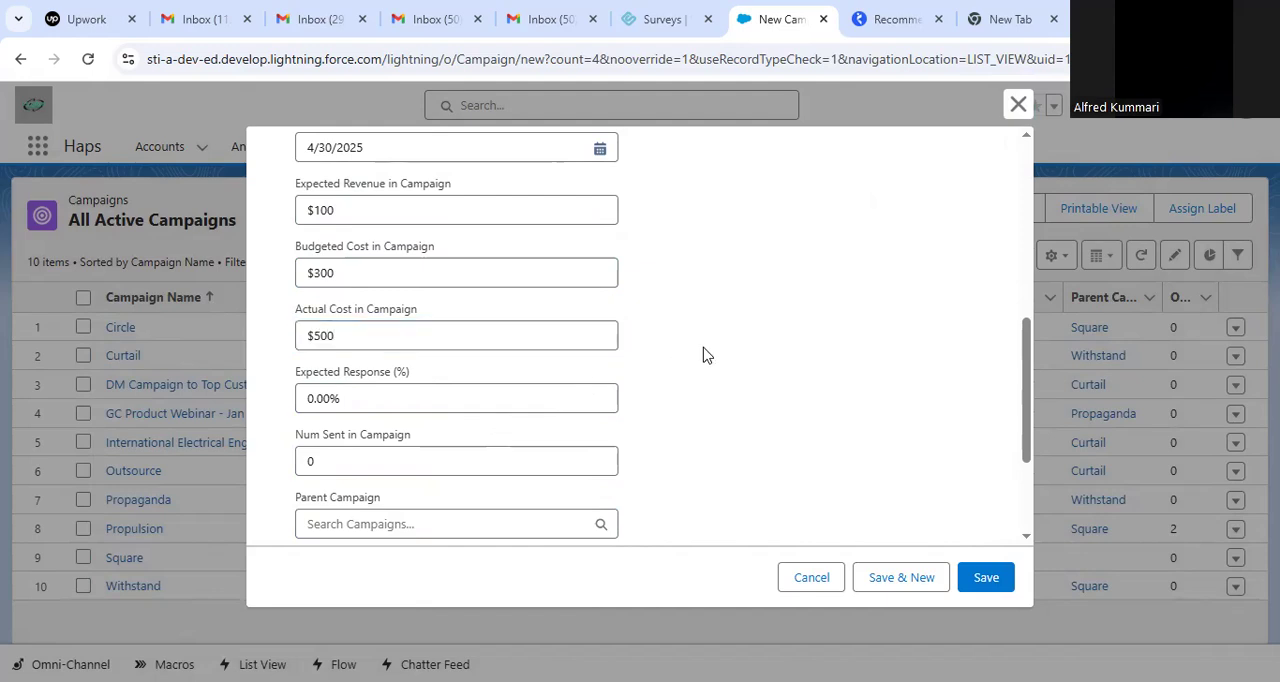
Change the campaign's actual cost to $0.
left_click_drag(1022, 365, 1015, 306)
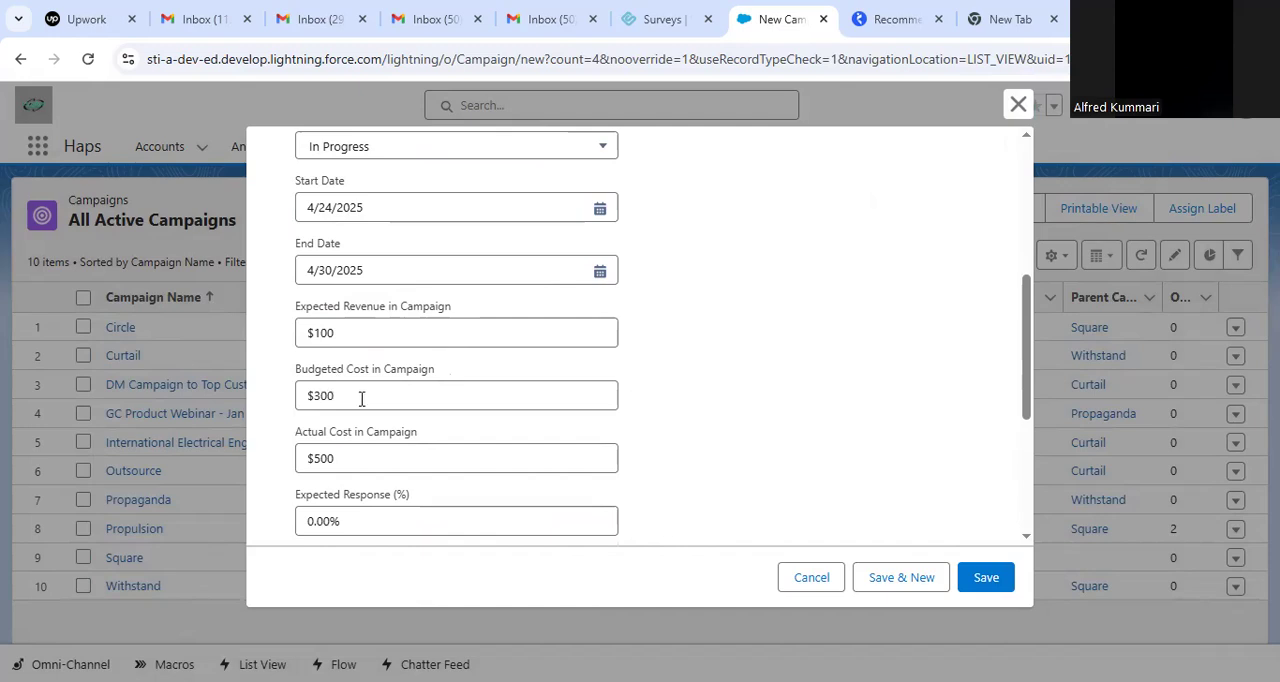
scroll(731, 330, "down", 5)
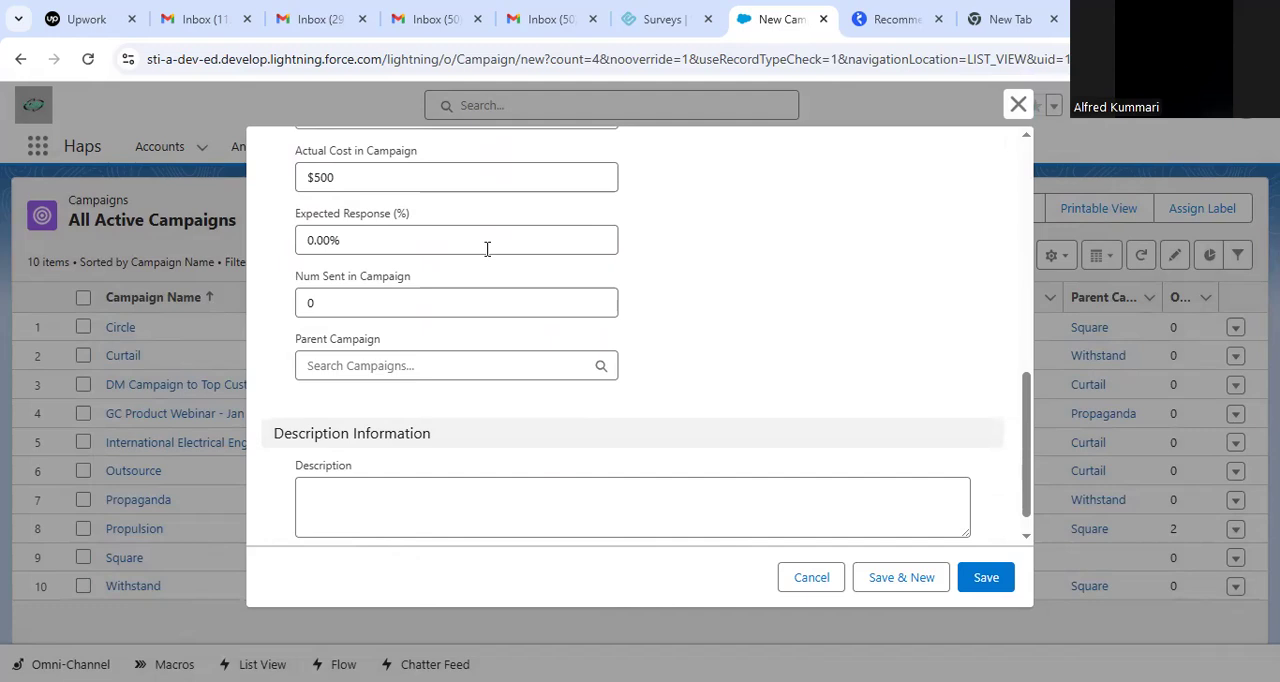
left_click(421, 179)
key("BackSpace")
key("BackSpace")
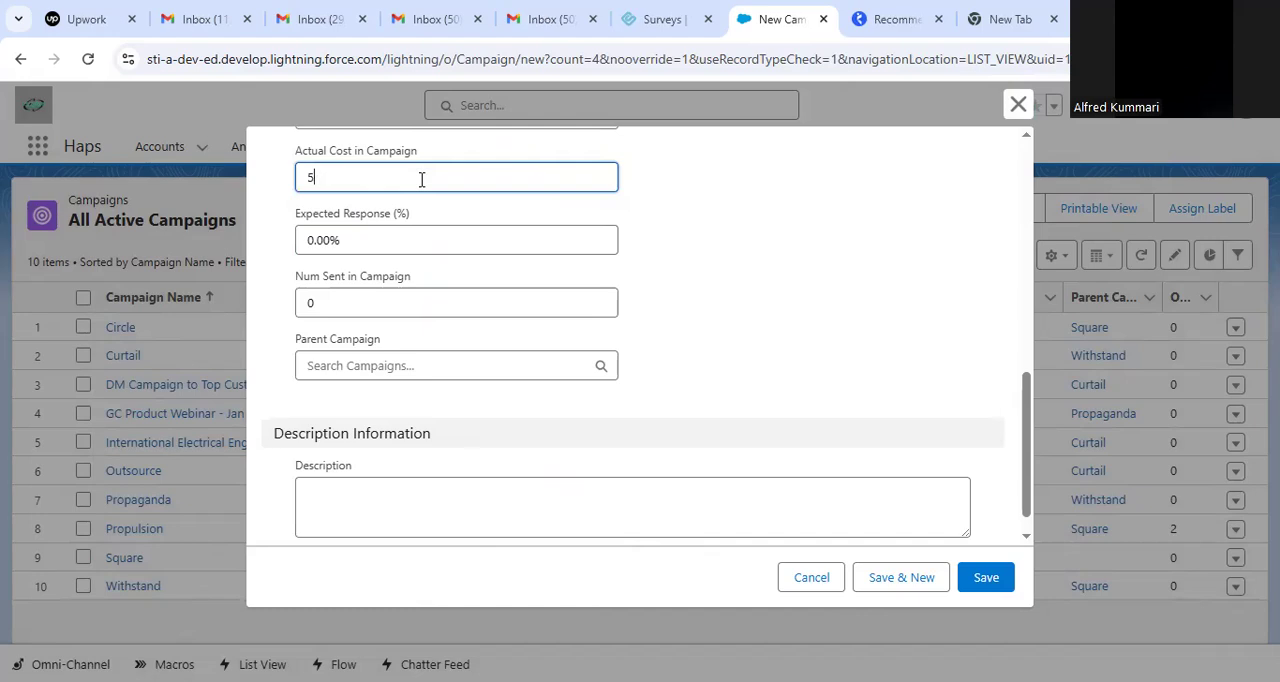
type("0")
left_click(697, 223)
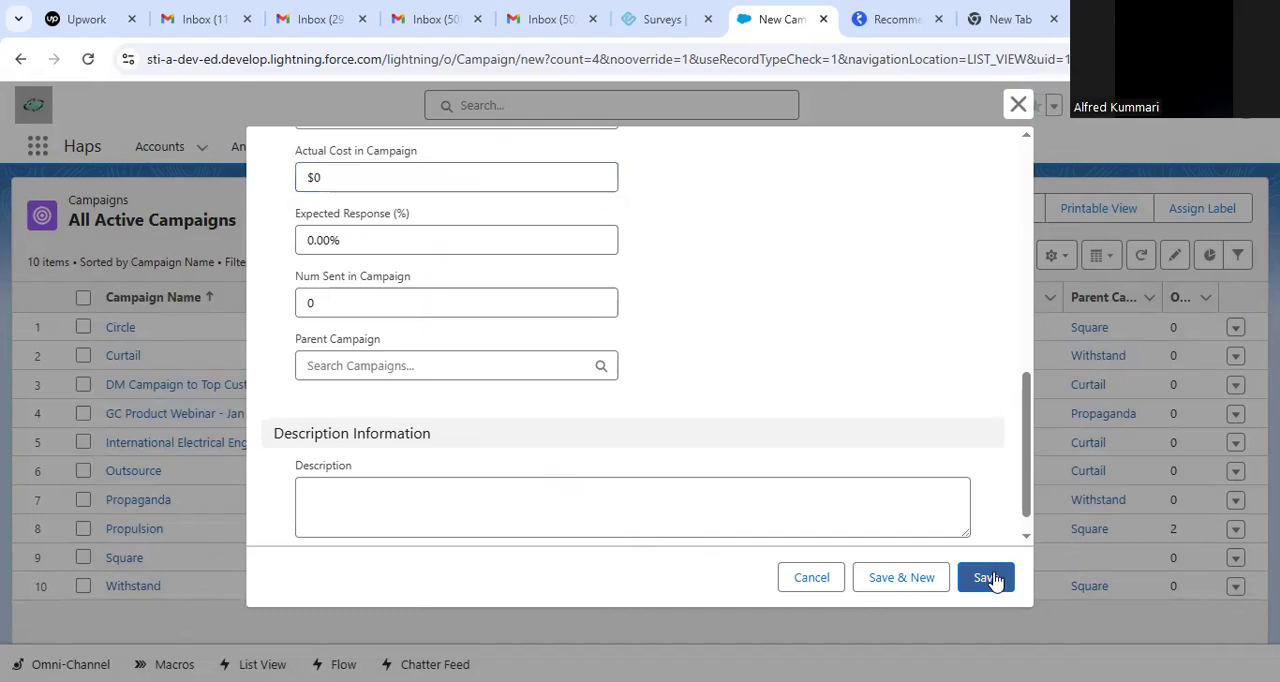
Enter the description "Before Election Campaign for Better understanding of the Campaign" and save the campaign.
left_click(740, 520)
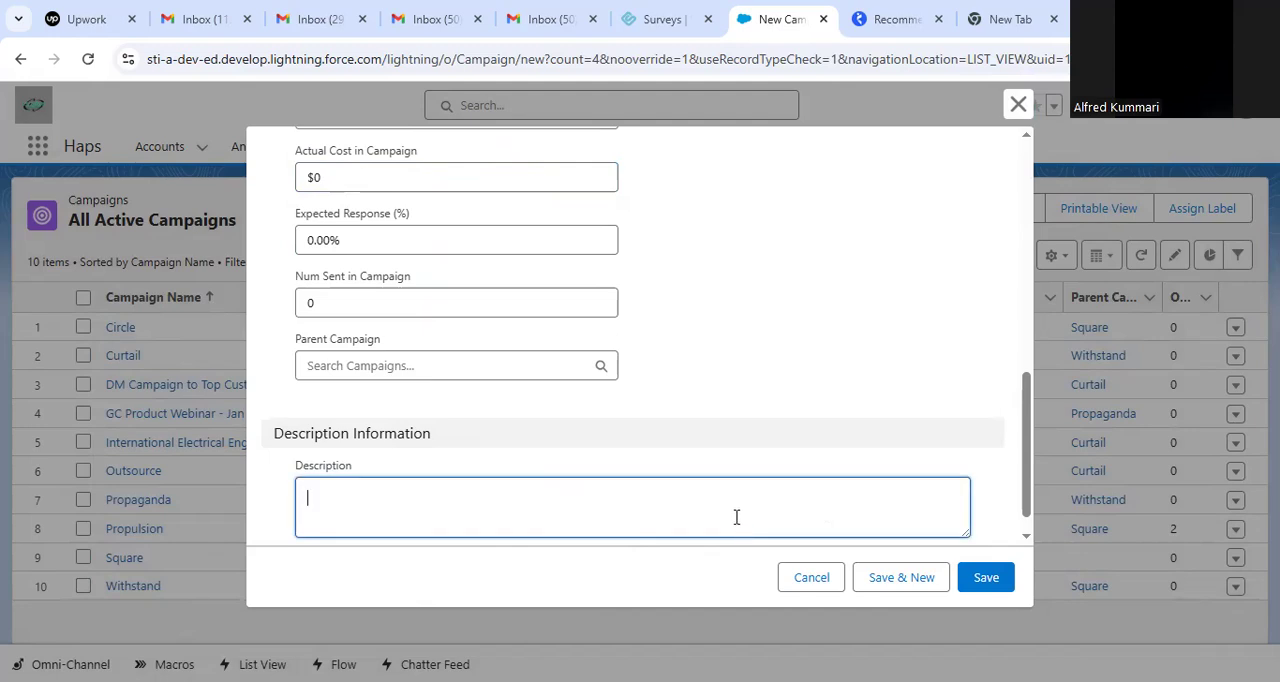
type("Before Election cAMP")
key("BackSpace")
key("BackSpace")
type("ampaign for Better under")
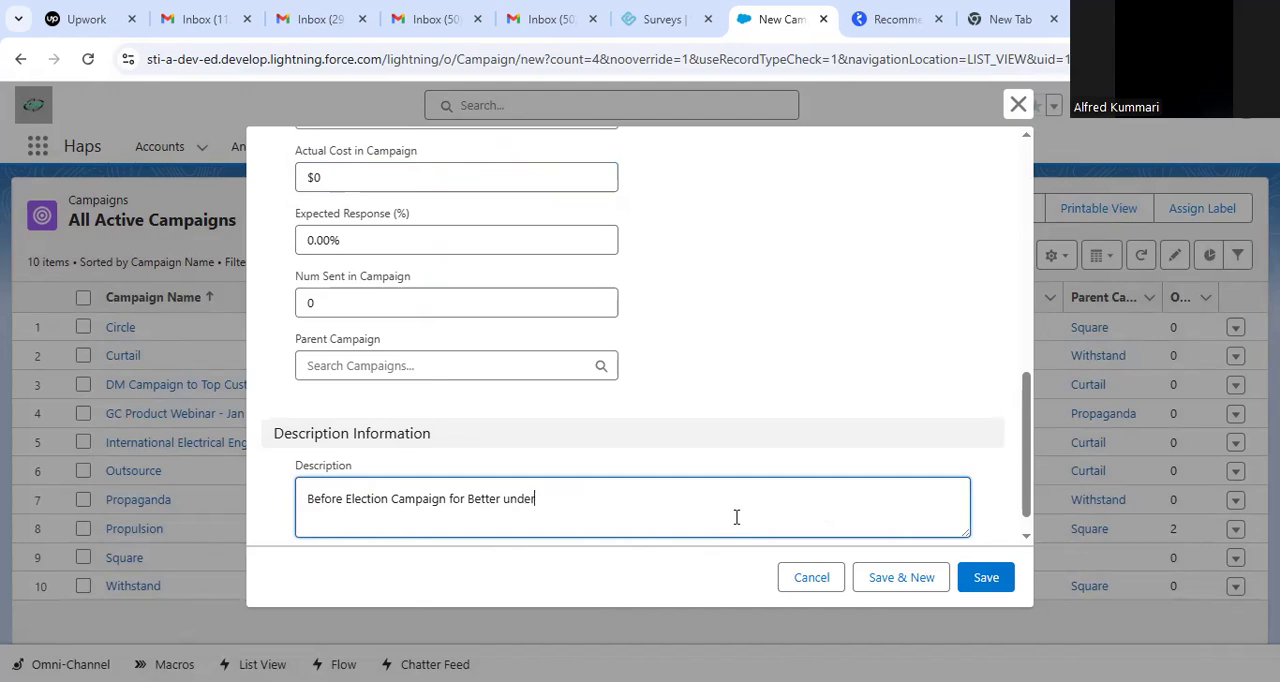
type("standing of the Campaign")
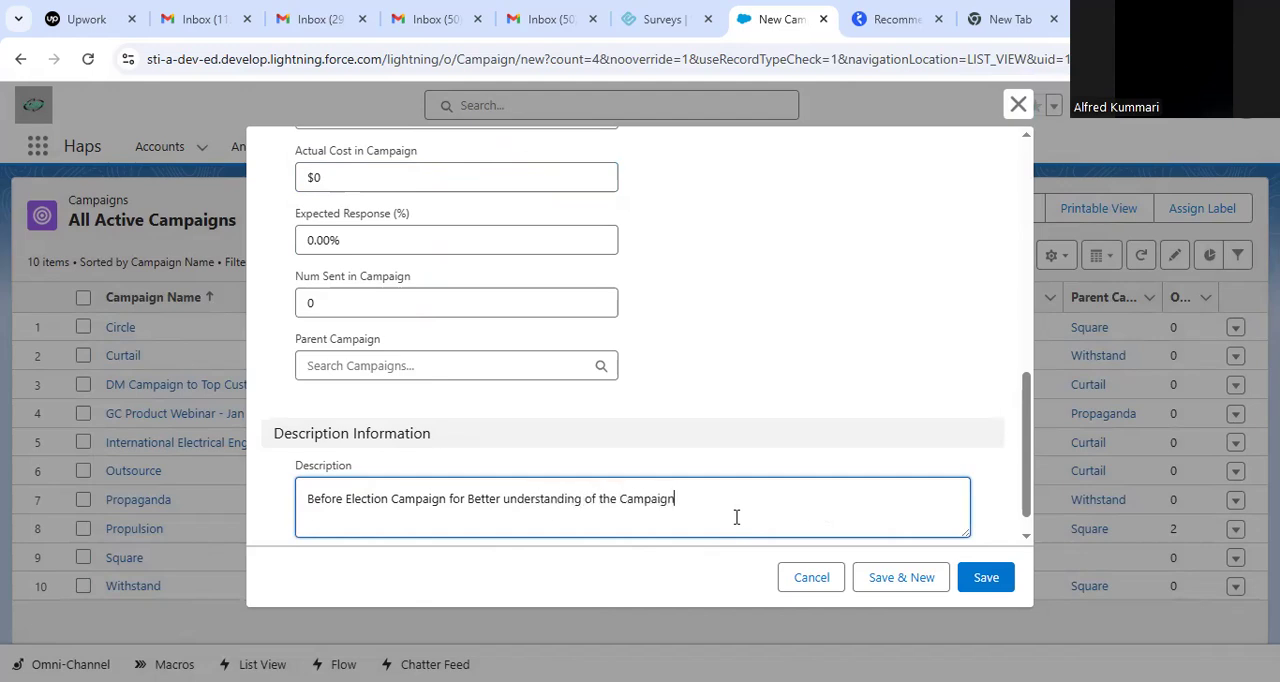
left_click(998, 578)
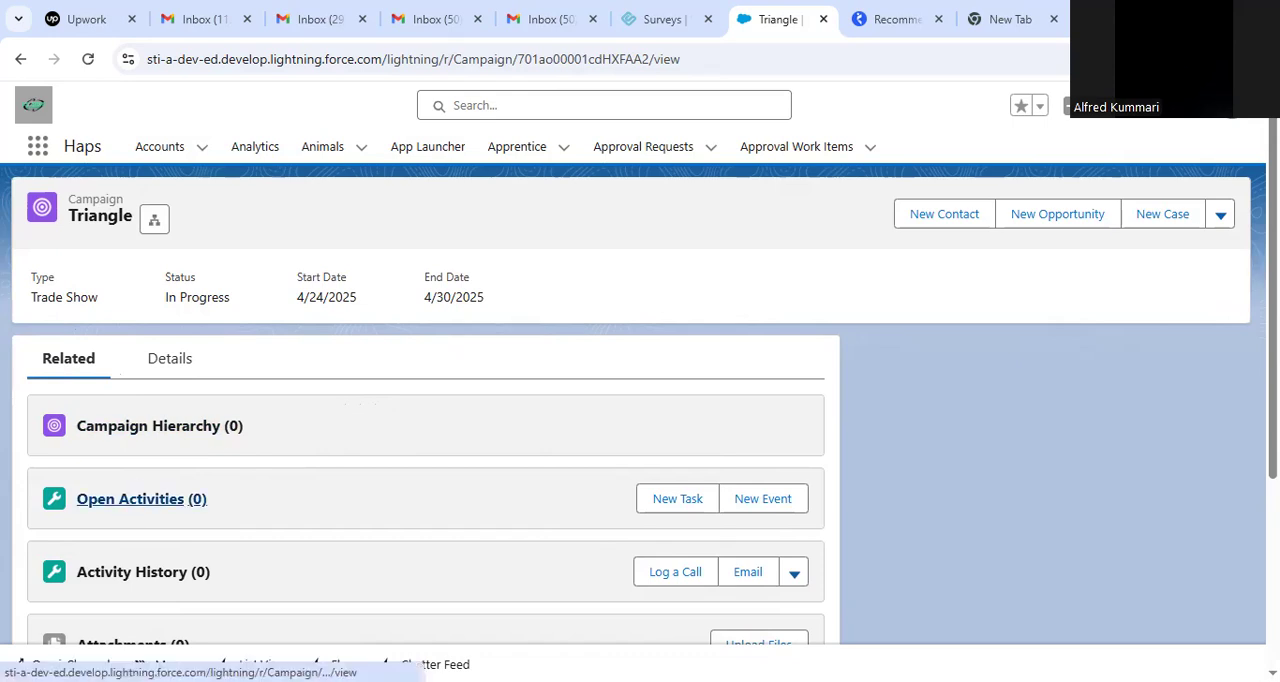
Review the Triangle campaign's related lists from Campaign Hierarchy down to Campaign Members.
scroll(654, 422, "down", 2)
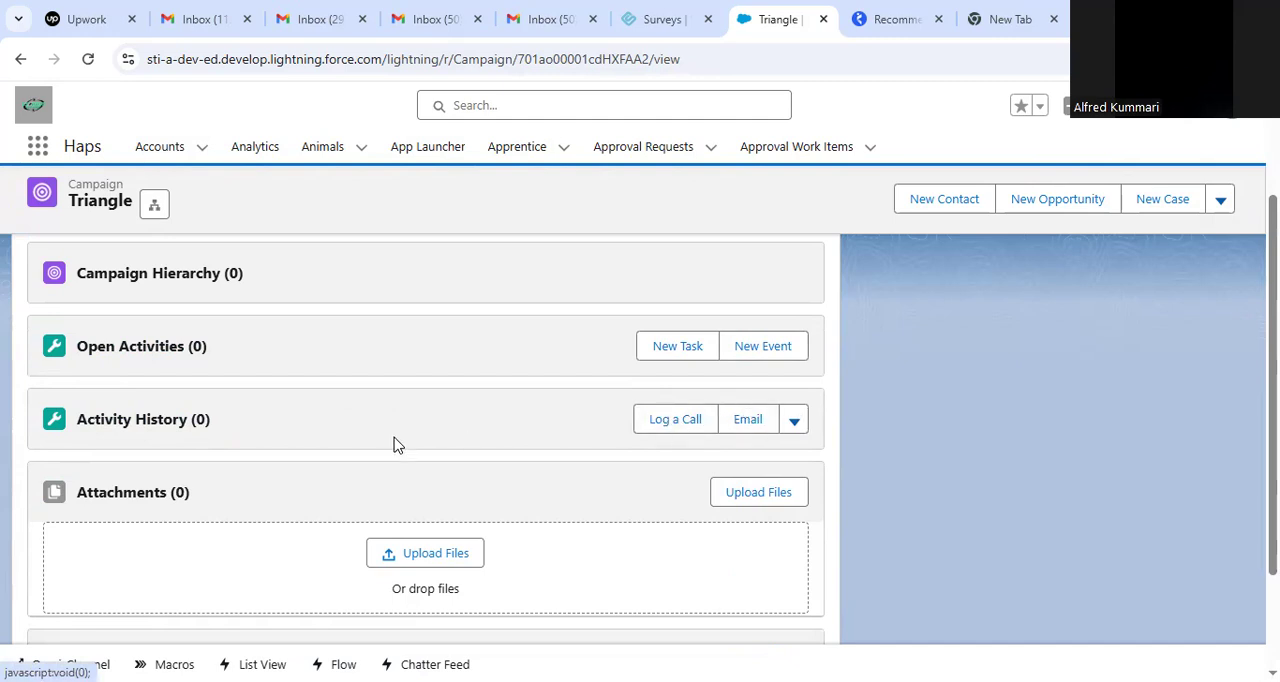
scroll(486, 457, "down", 2)
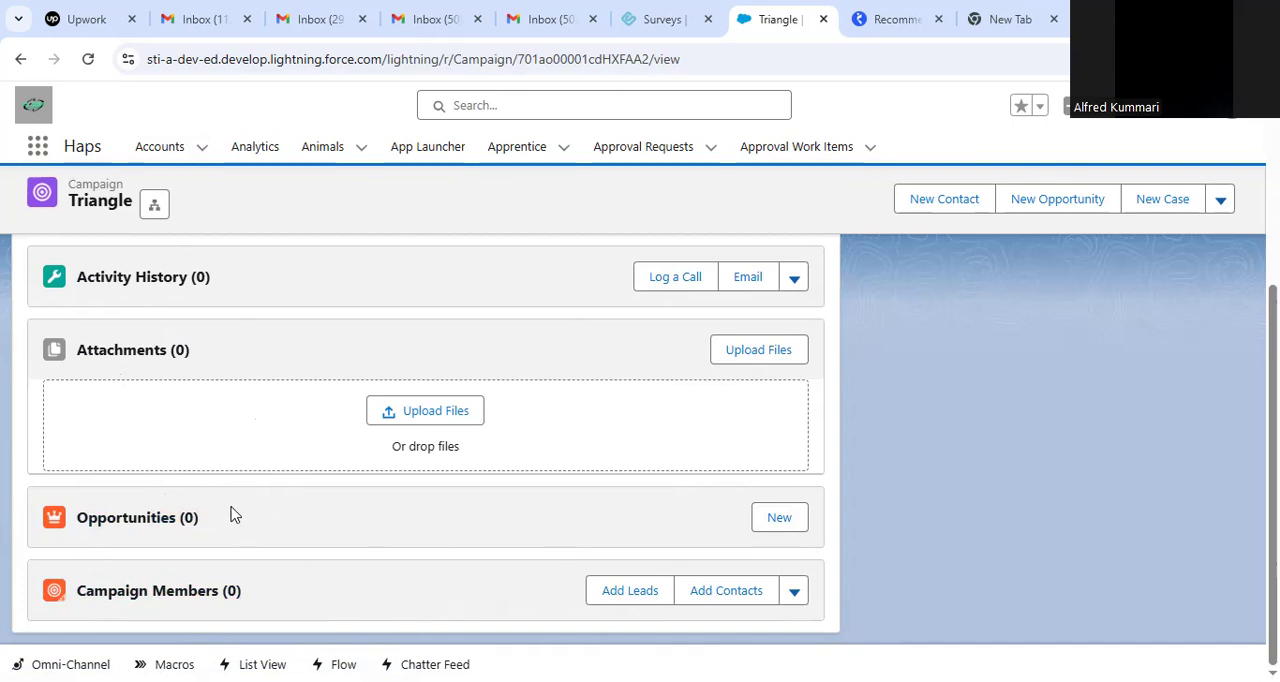
left_click_drag(46, 597, 300, 591)
left_click(363, 532)
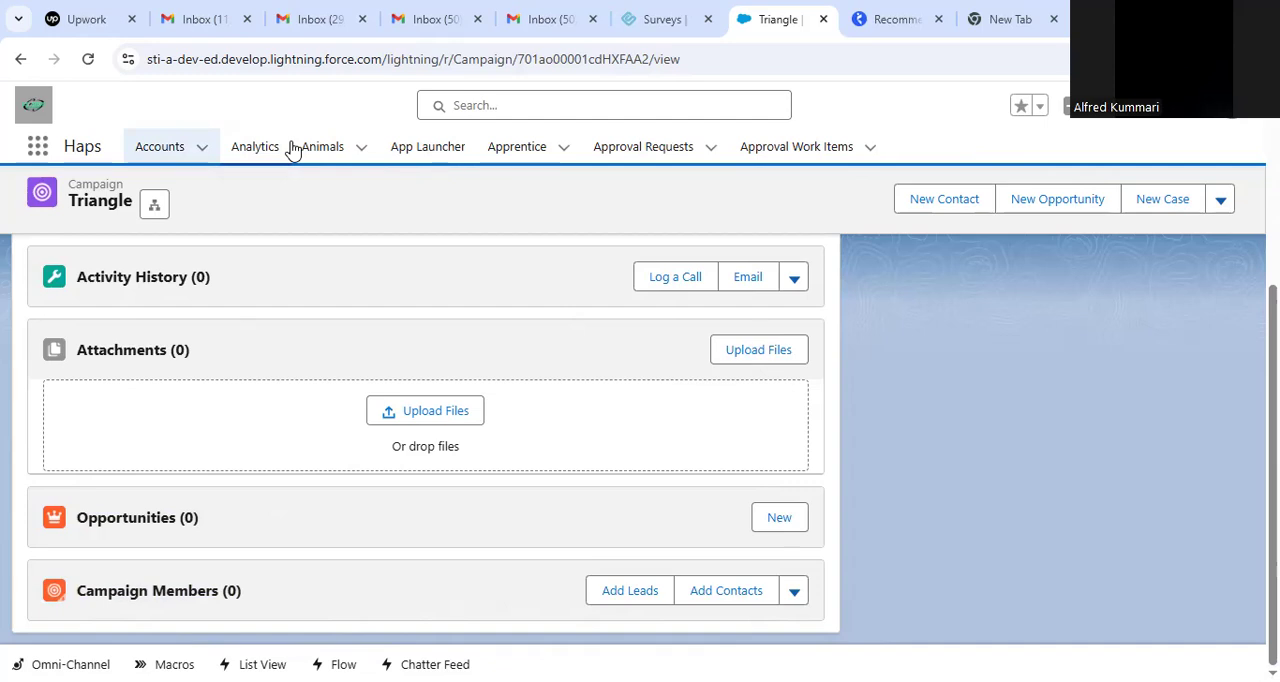
scroll(960, 262, "up", 2)
scroll(594, 257, "up", 2)
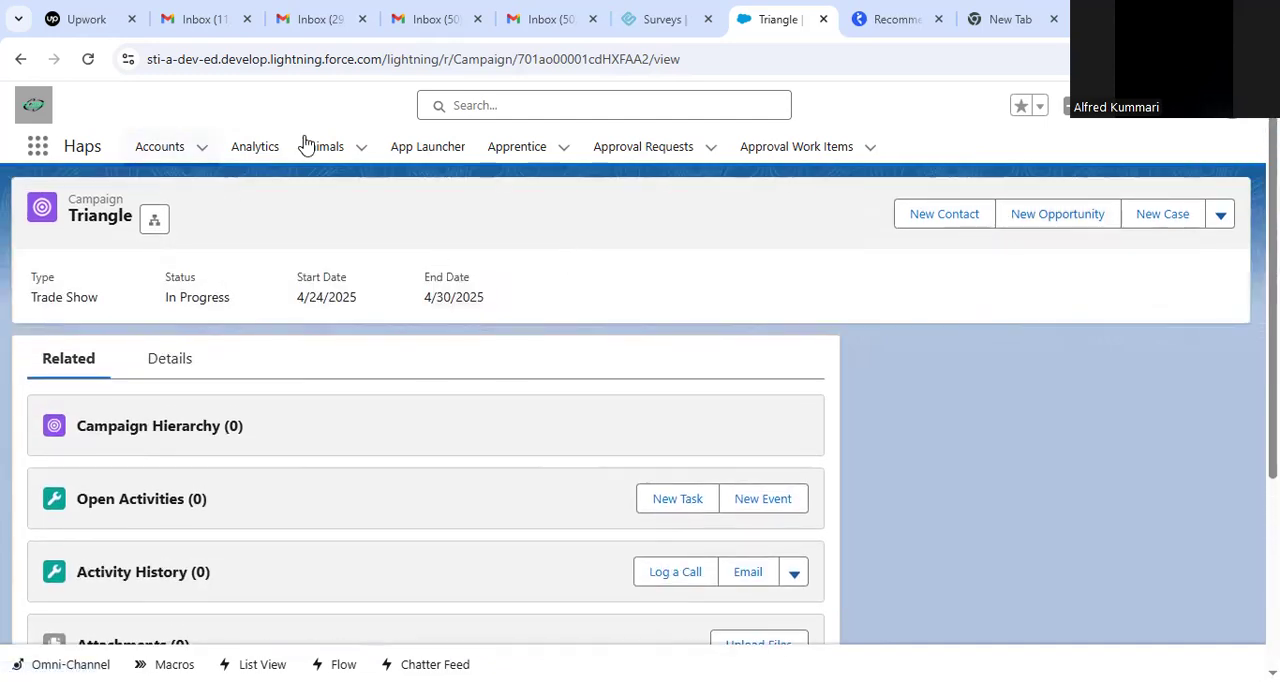
Find the Campaigns item by searching for "campa" and open the recently viewed campaigns list.
left_click(37, 143)
type("campa")
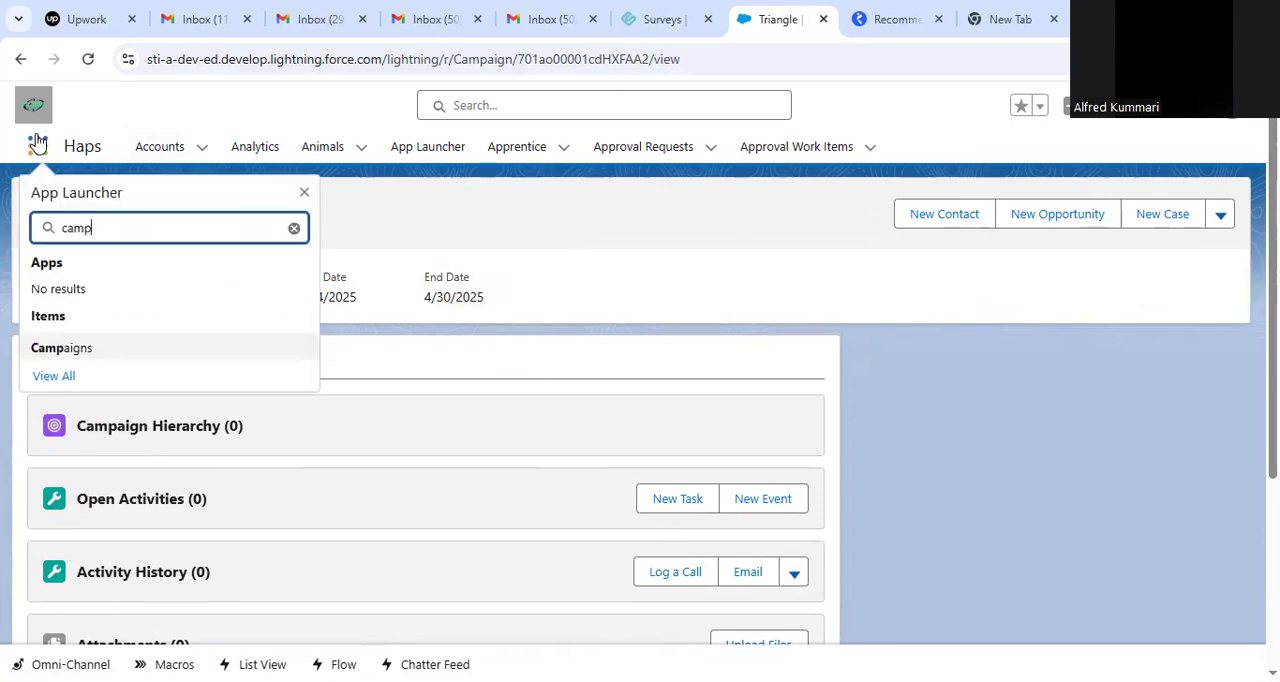
left_click(86, 346)
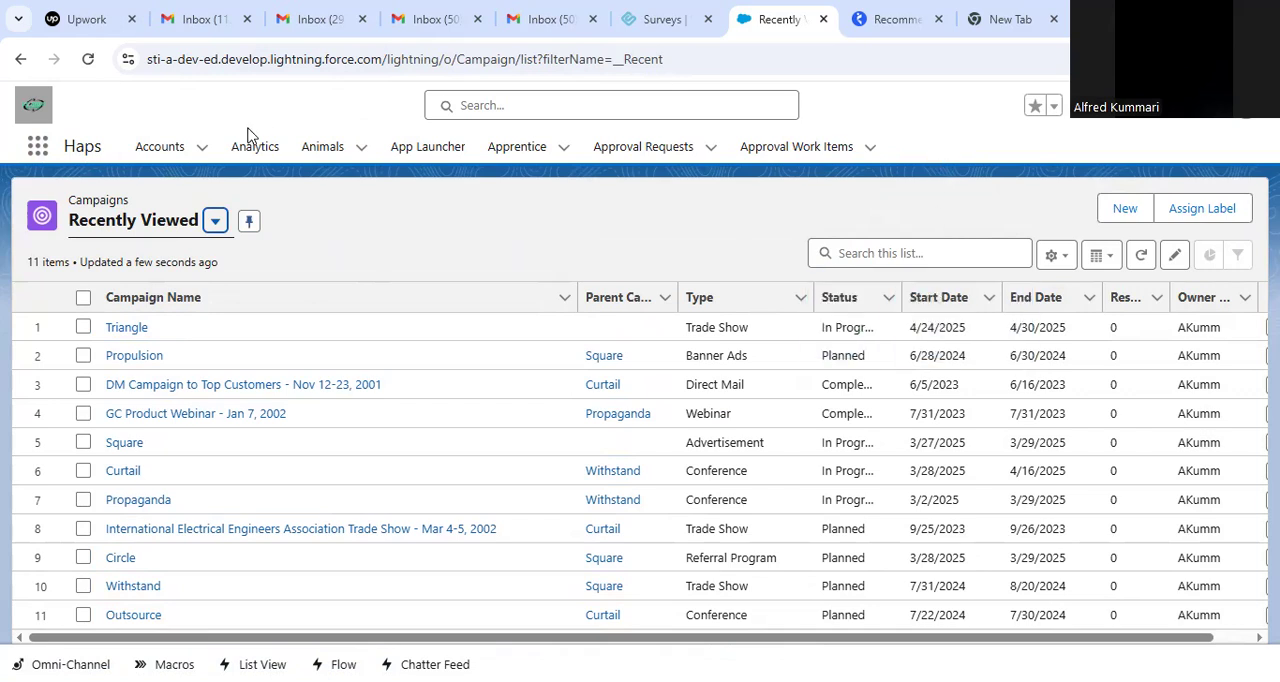
Find and open the Reports item, and begin creating a new report.
left_click(38, 147)
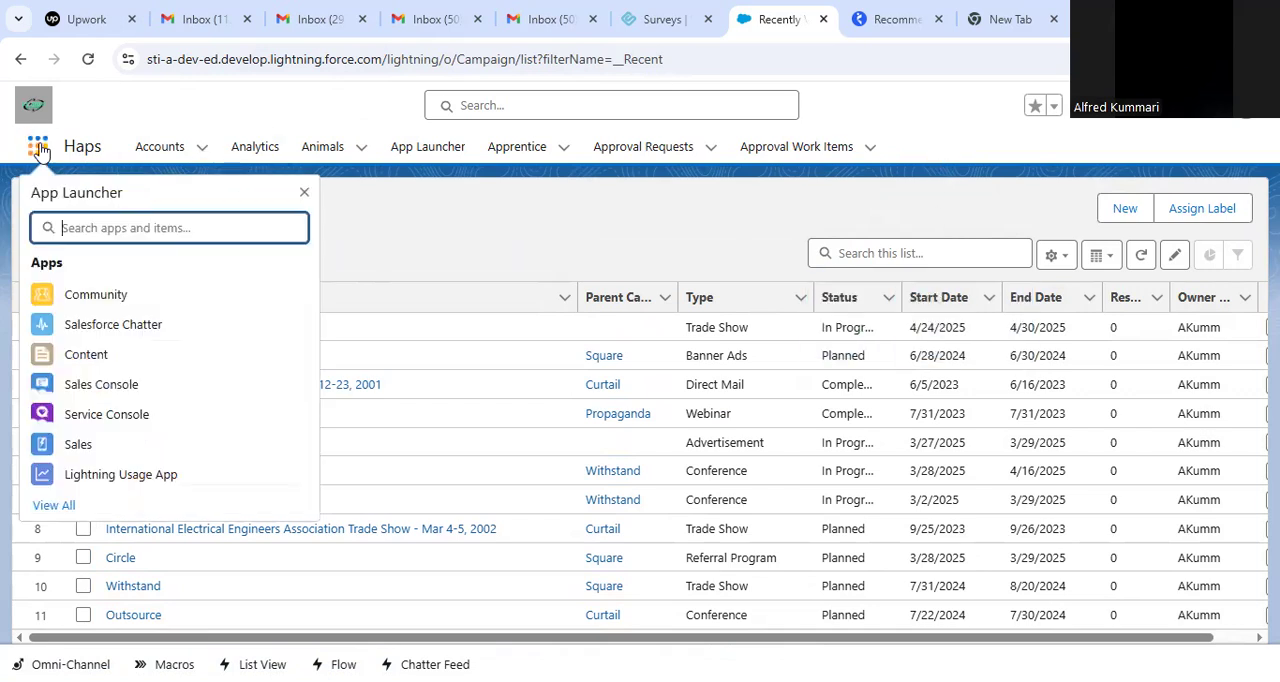
type("report")
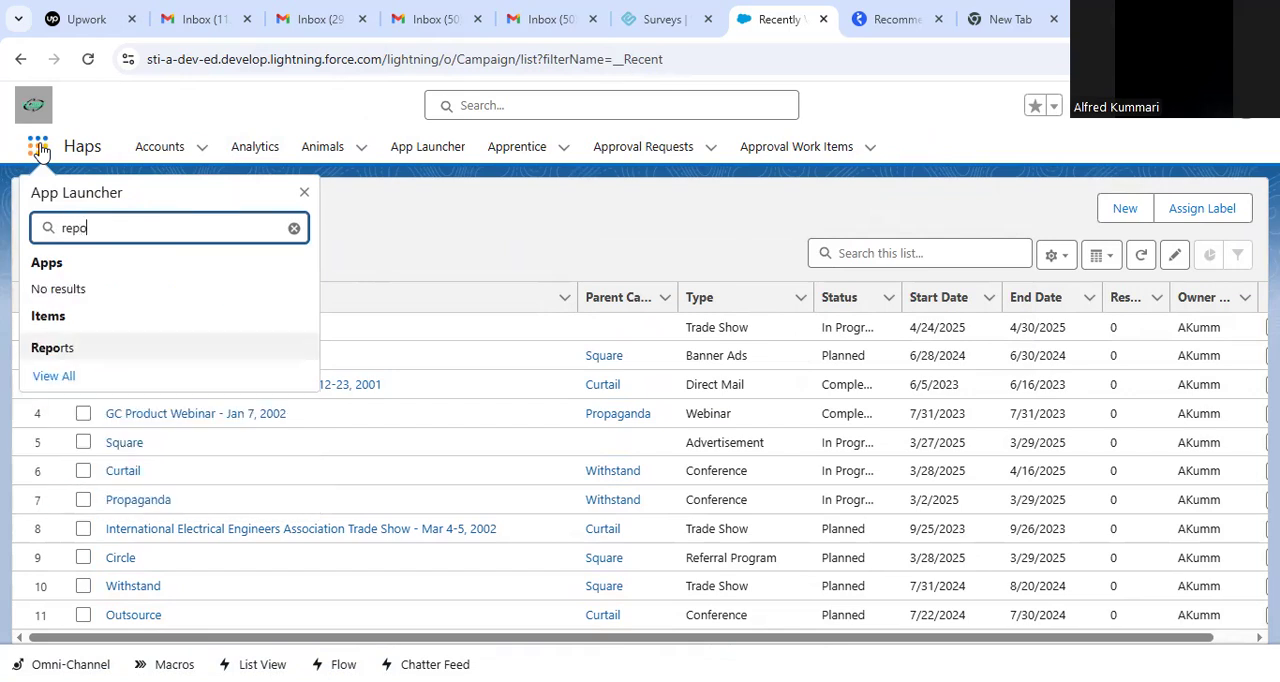
left_click(60, 347)
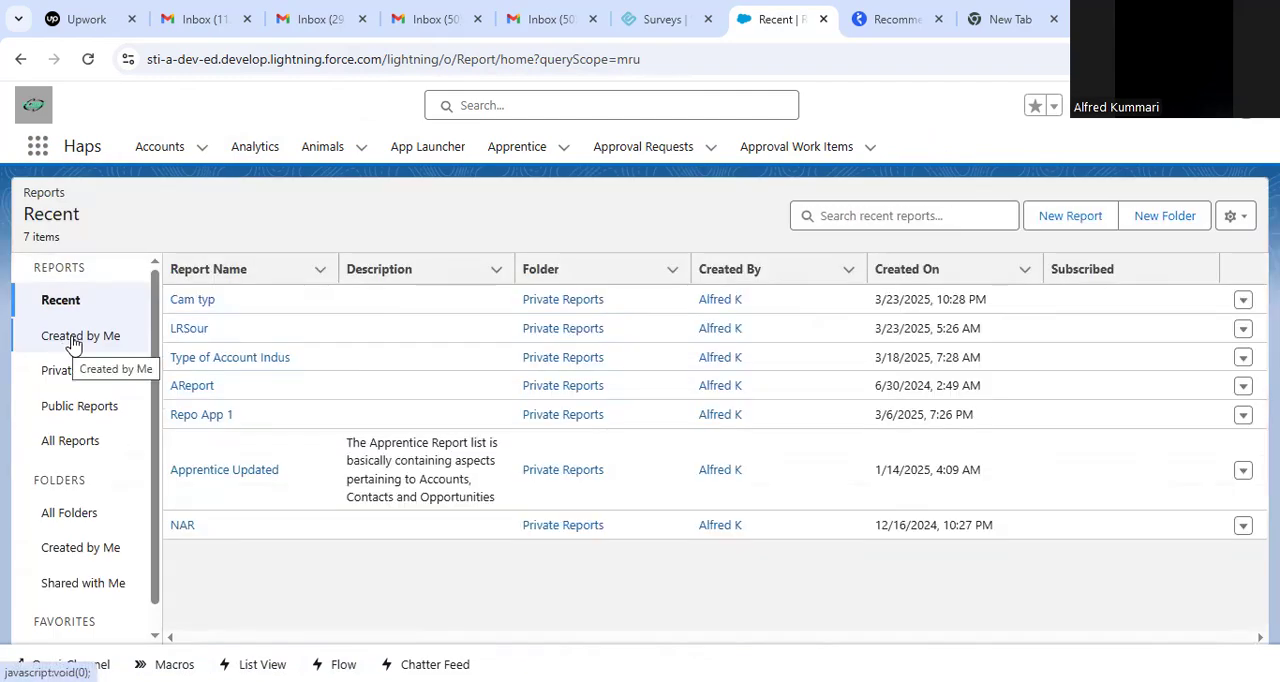
left_click(1055, 218)
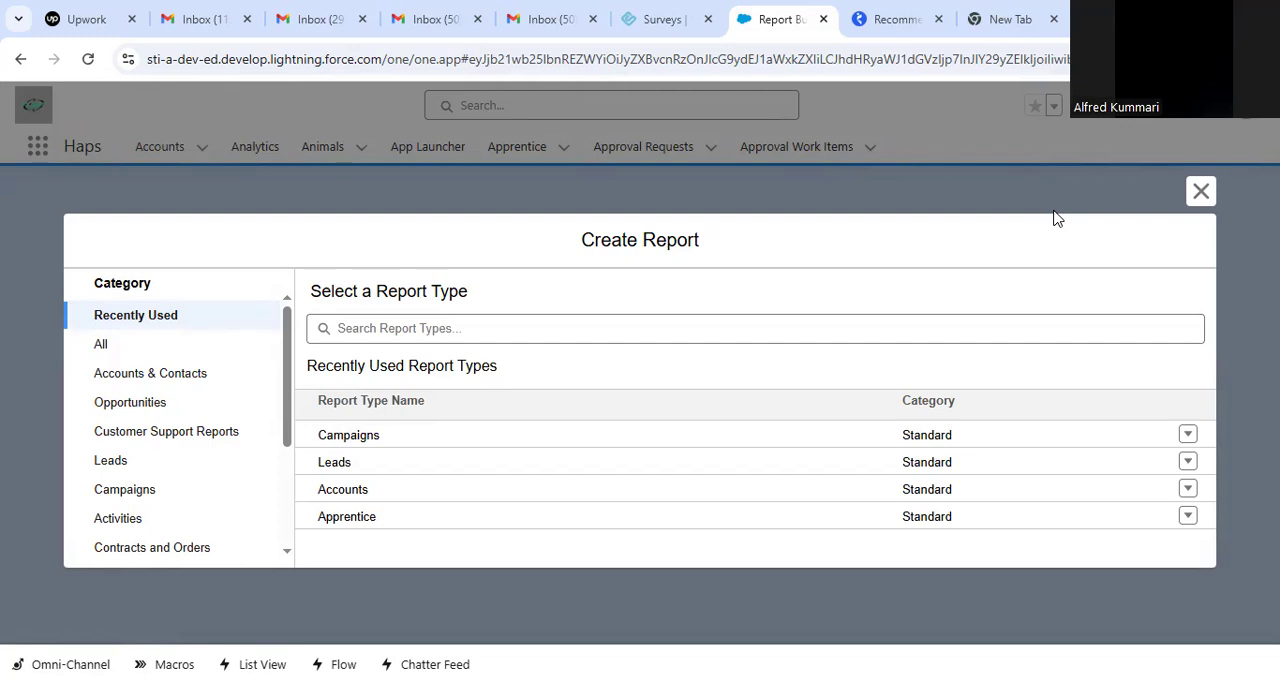
Examine the report types under Accounts & Contacts, Opportunities, Customer Support Reports, Leads and Campaigns, including the details of Campaigns with Contacts and Campaigns with Leads.
left_click(219, 379)
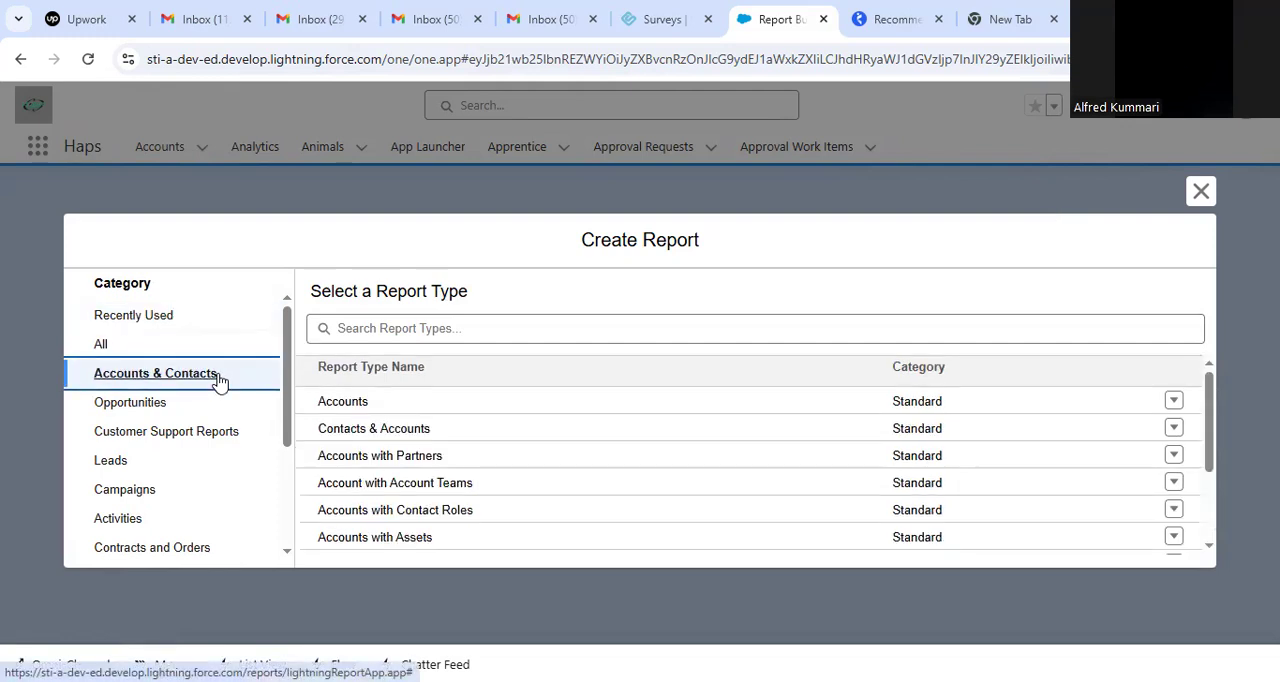
left_click(222, 399)
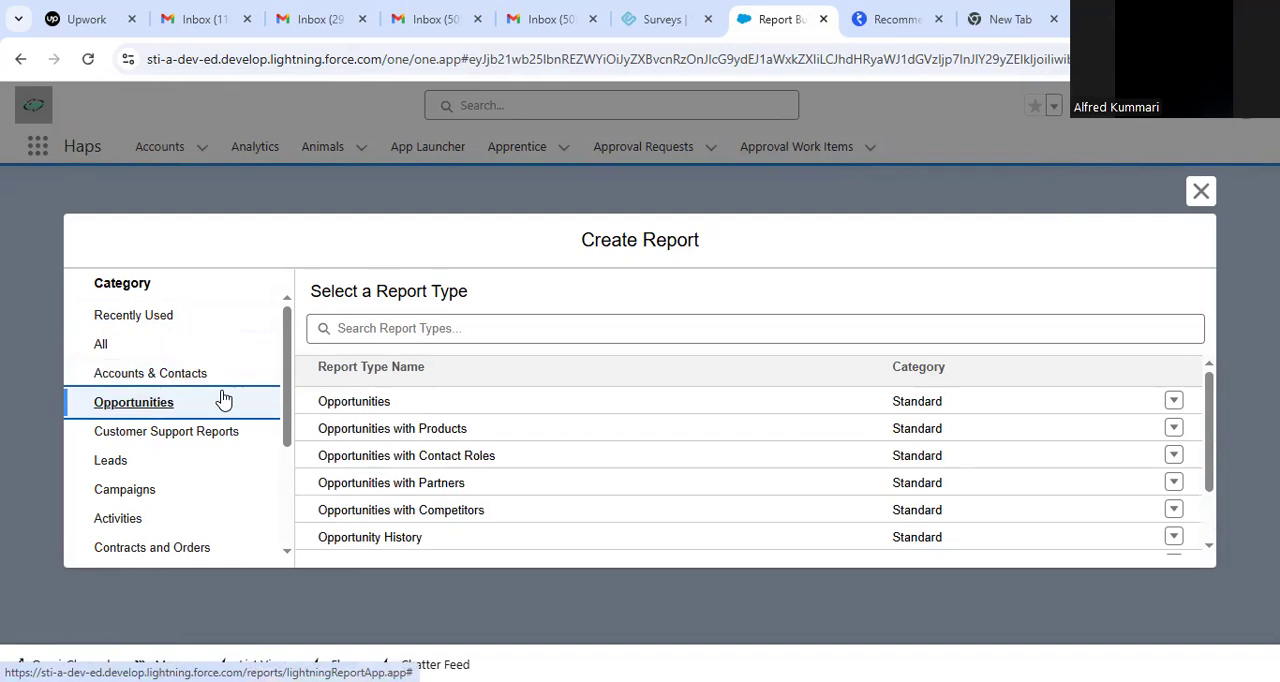
left_click(236, 431)
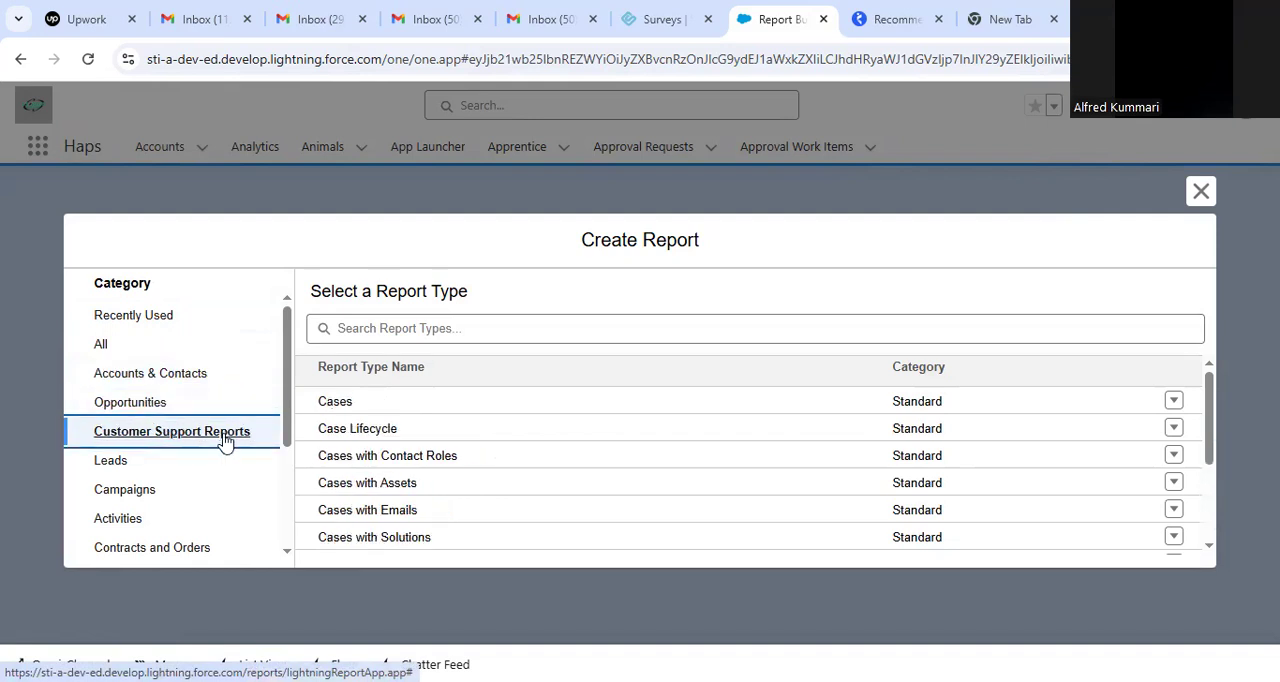
left_click(206, 461)
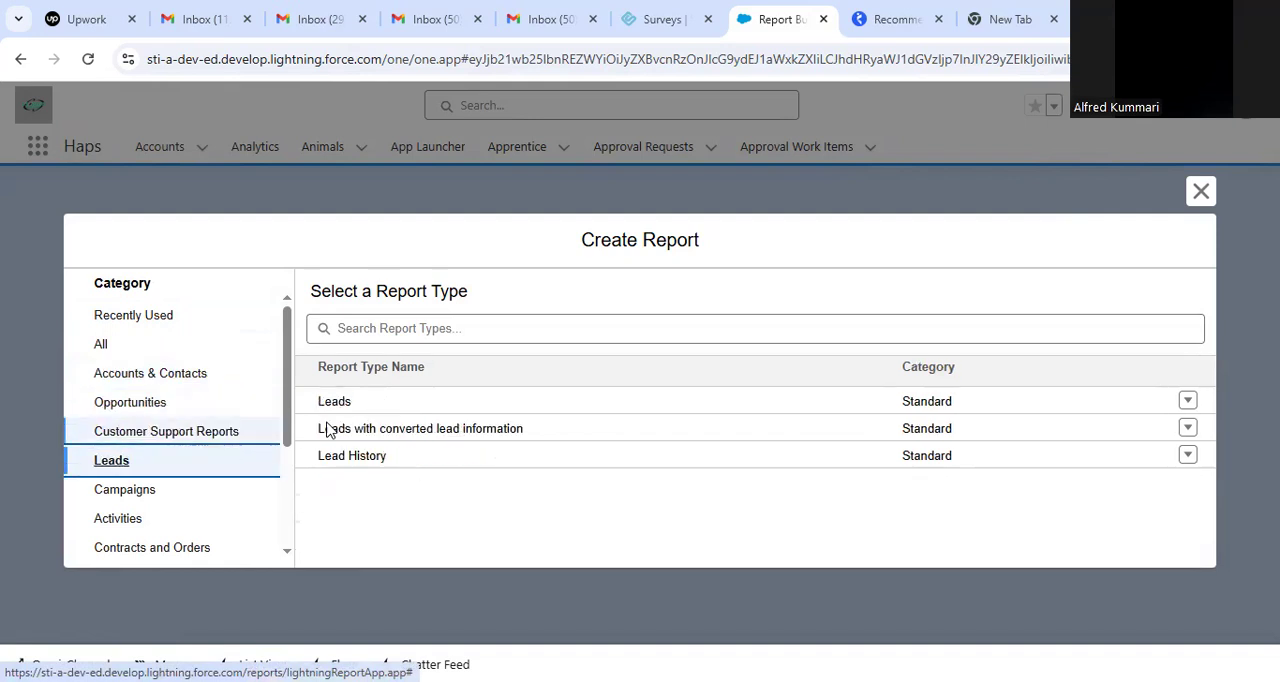
left_click(392, 406)
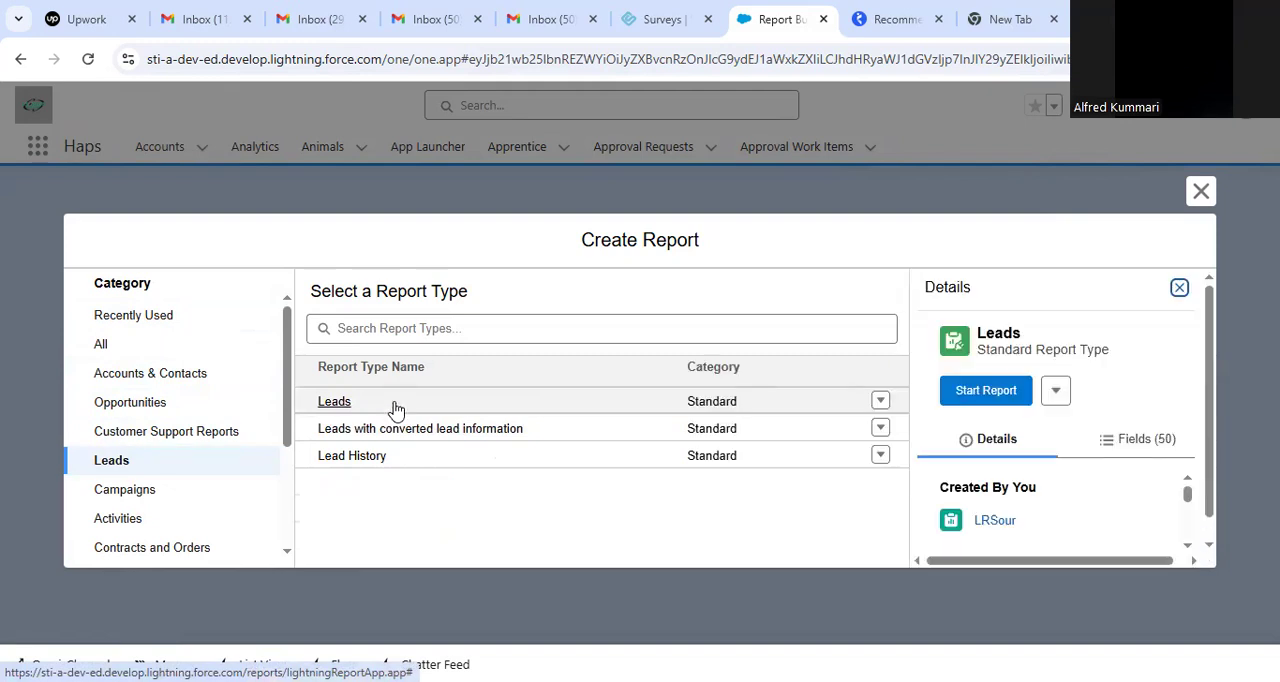
left_click(165, 490)
left_click(475, 403)
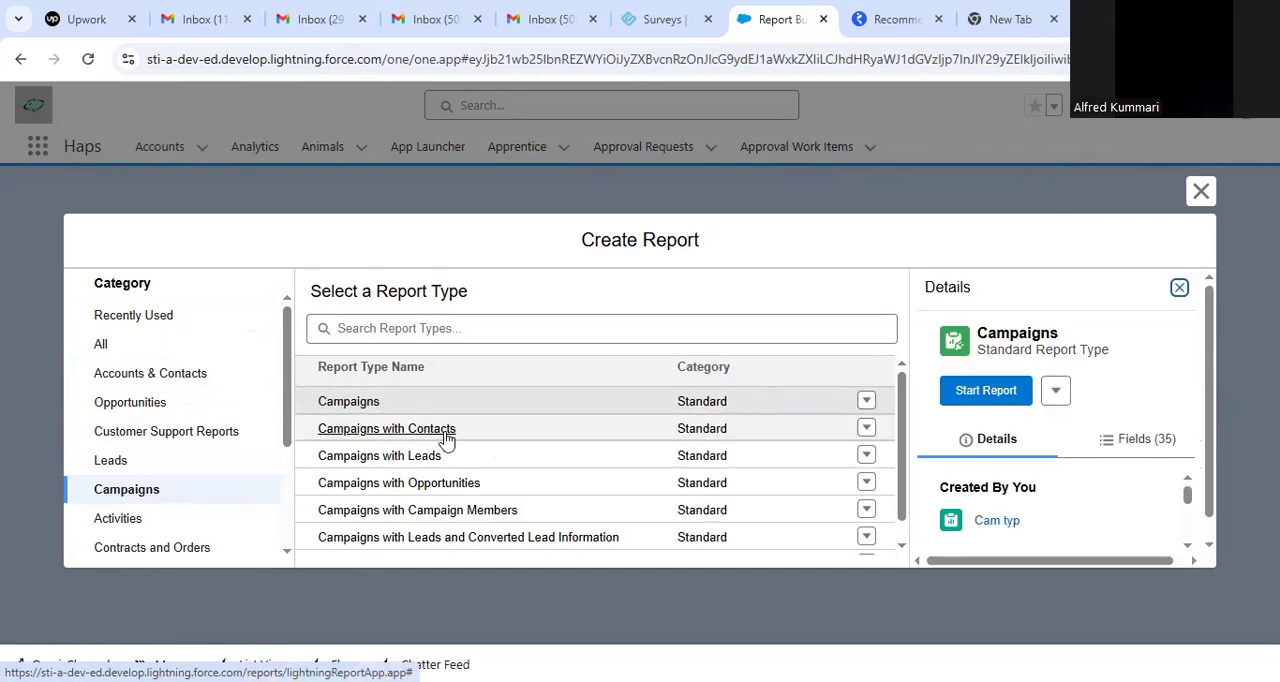
left_click(487, 433)
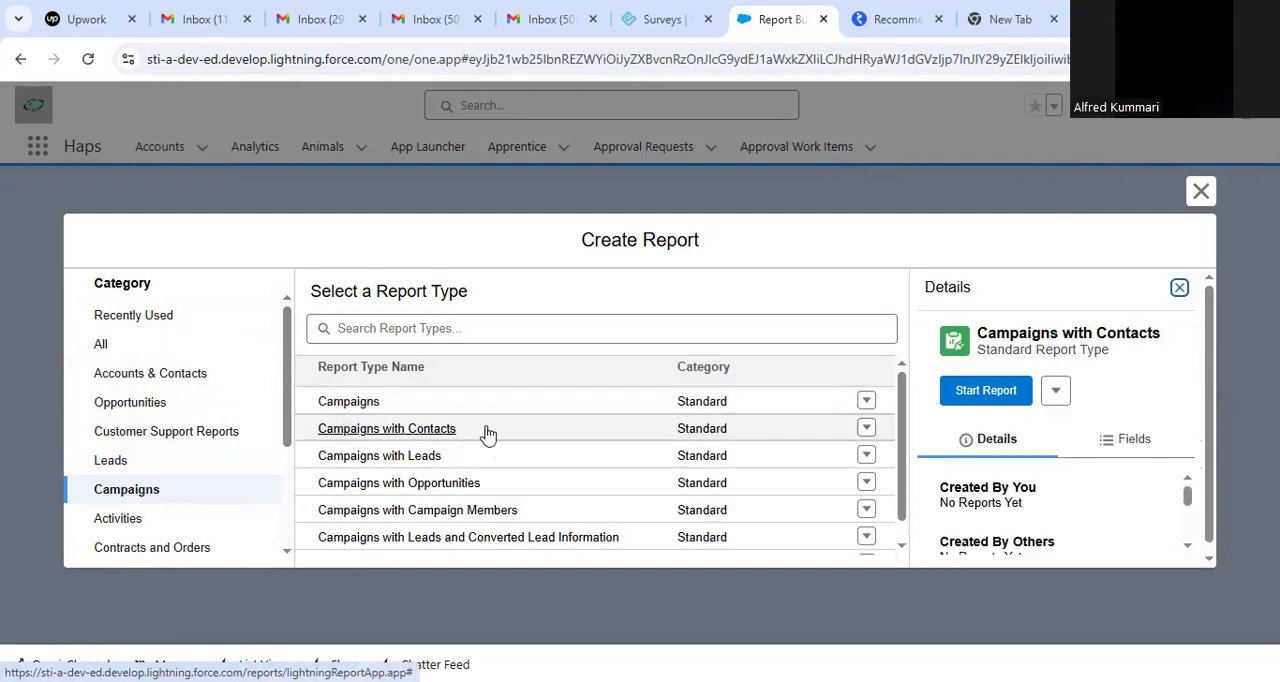
left_click_drag(1210, 431, 1190, 503)
left_click(551, 457)
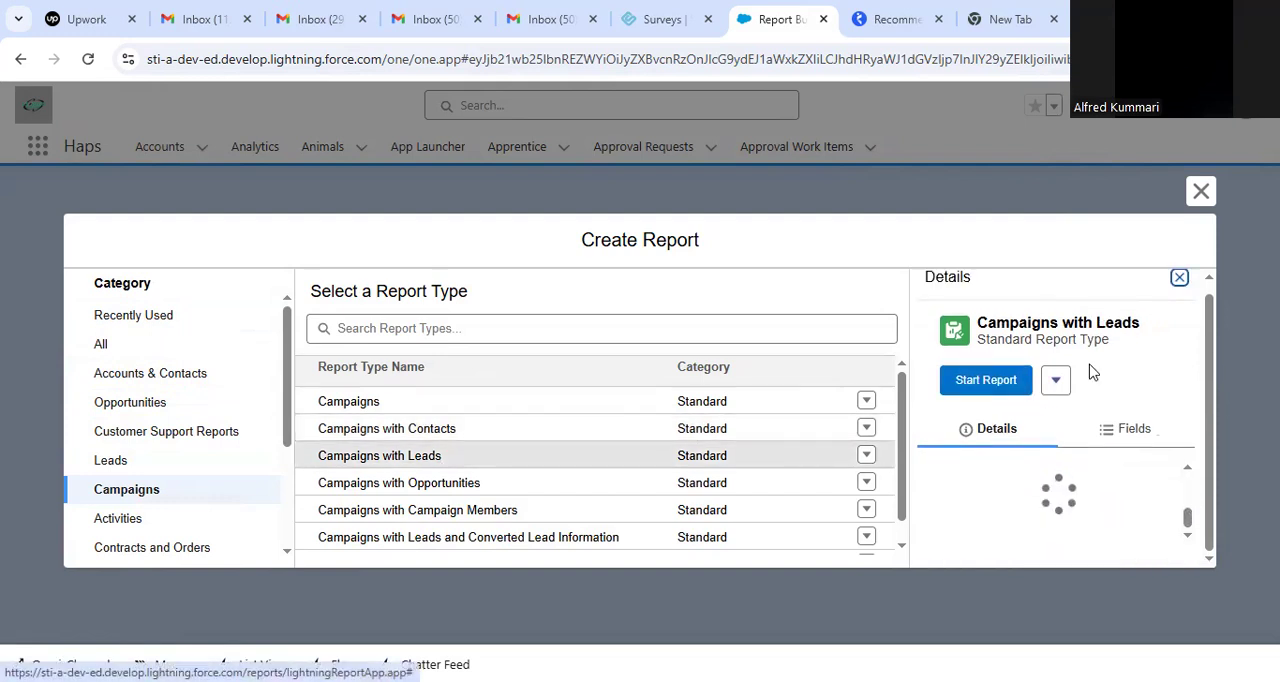
left_click_drag(1188, 500, 1188, 487)
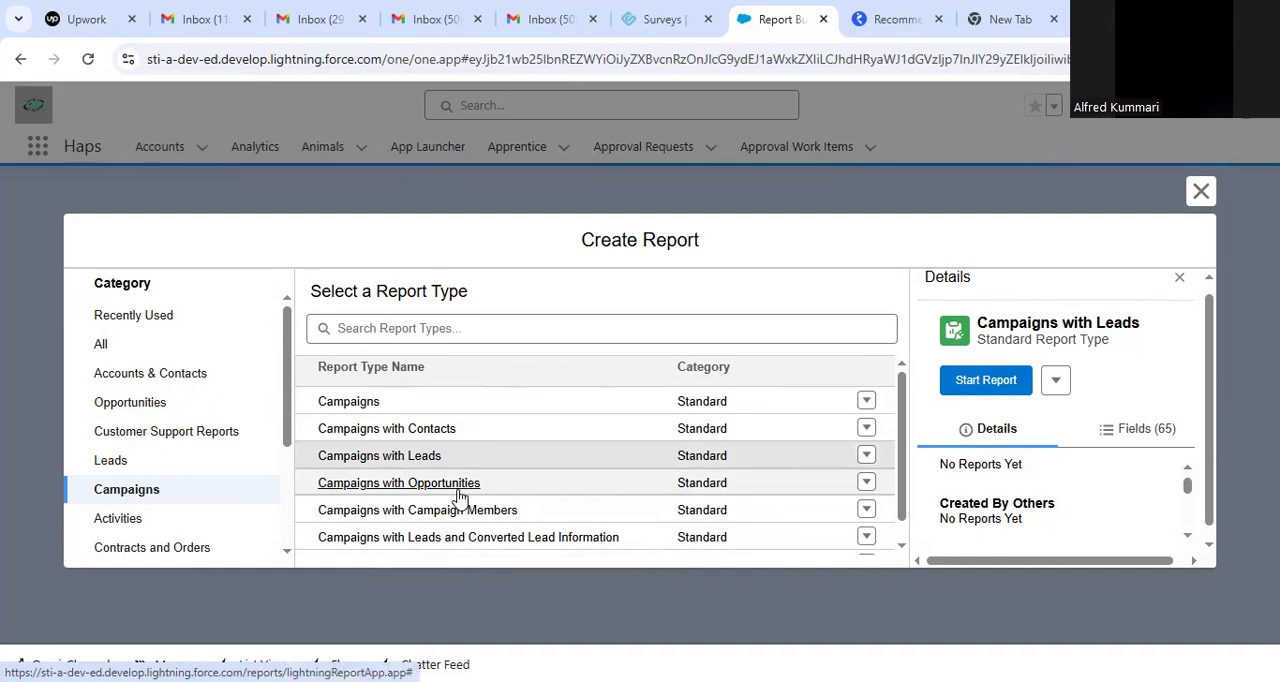
Start the report with the standard Campaigns report type.
left_click(413, 402)
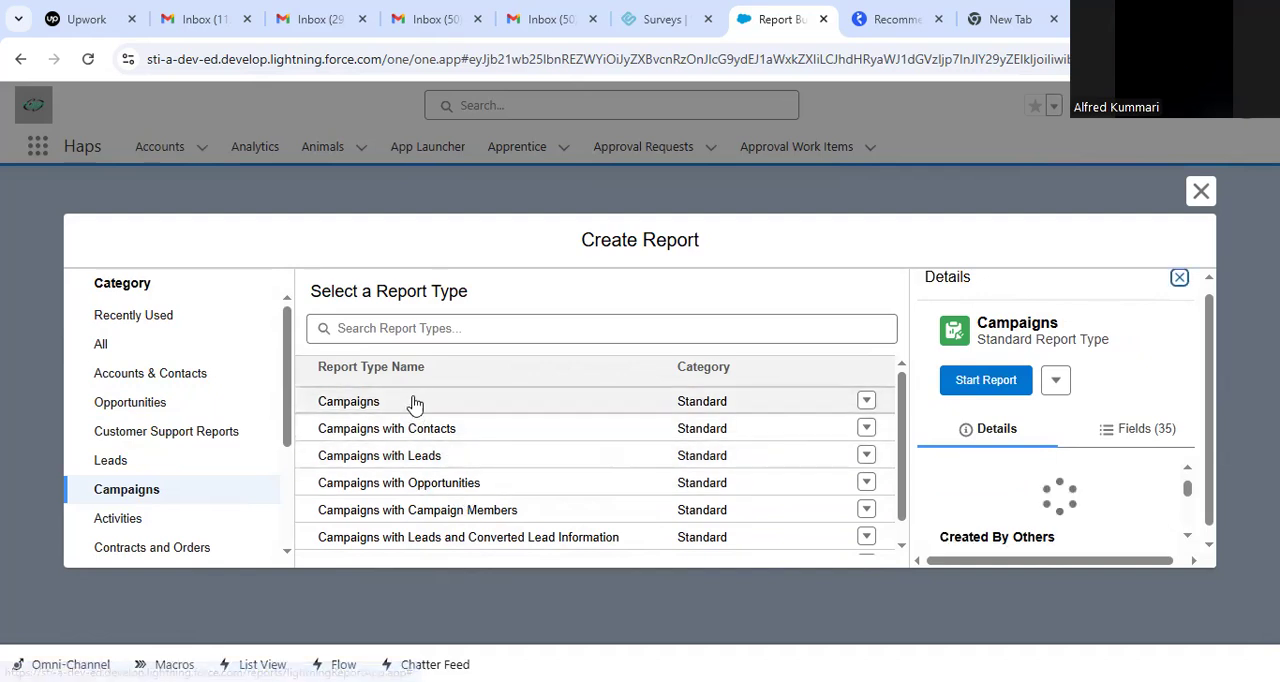
left_click(984, 382)
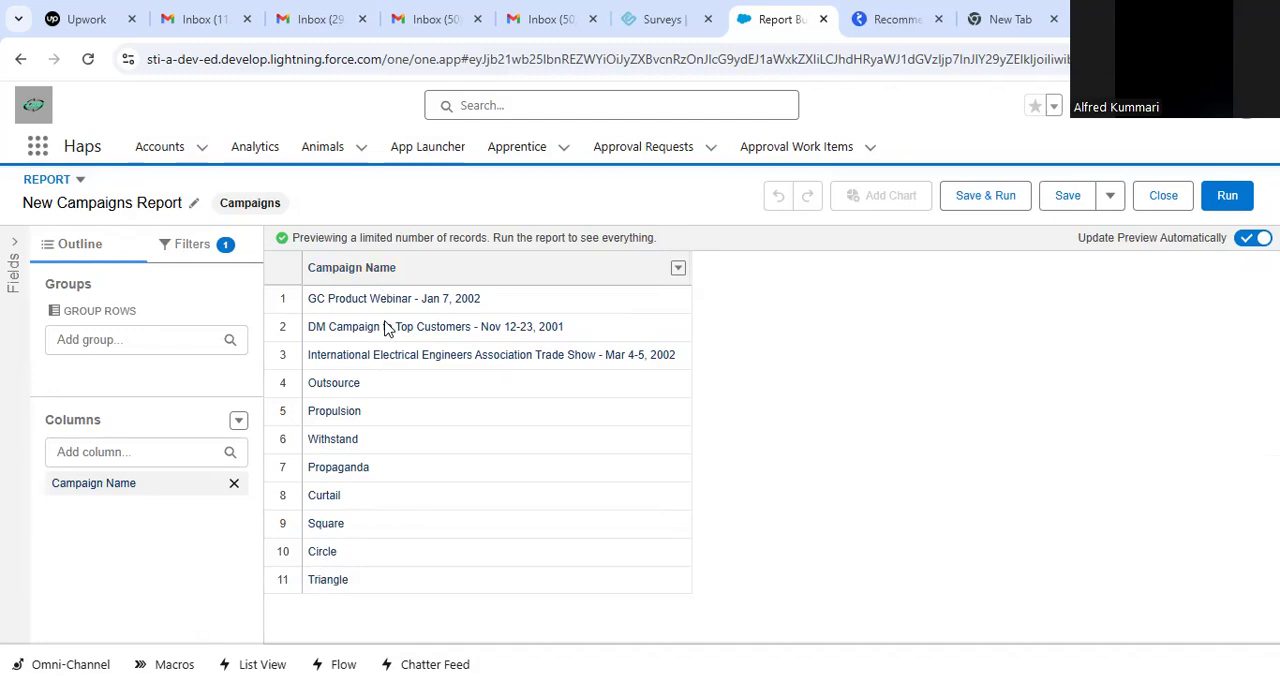
Add the Campaign Description, Start Date, End Date, Campaign Status and Campaign Type columns to the report and check them in the preview.
left_click(130, 452)
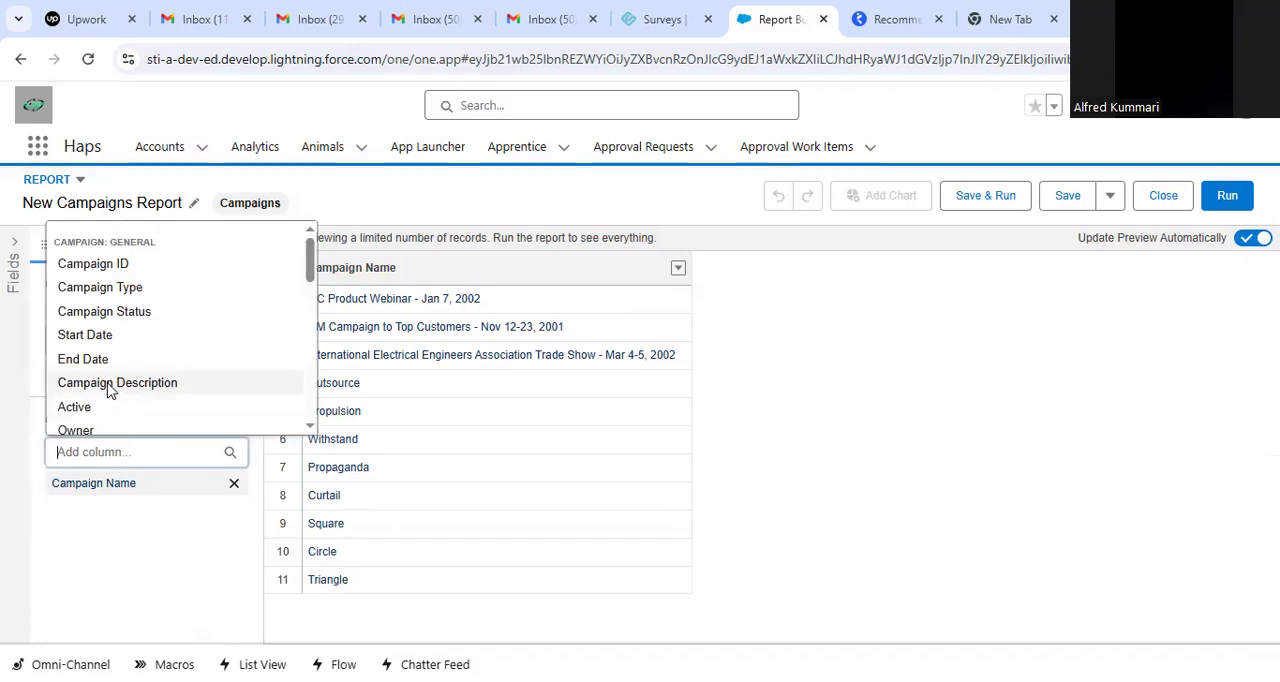
left_click(108, 384)
left_click(114, 451)
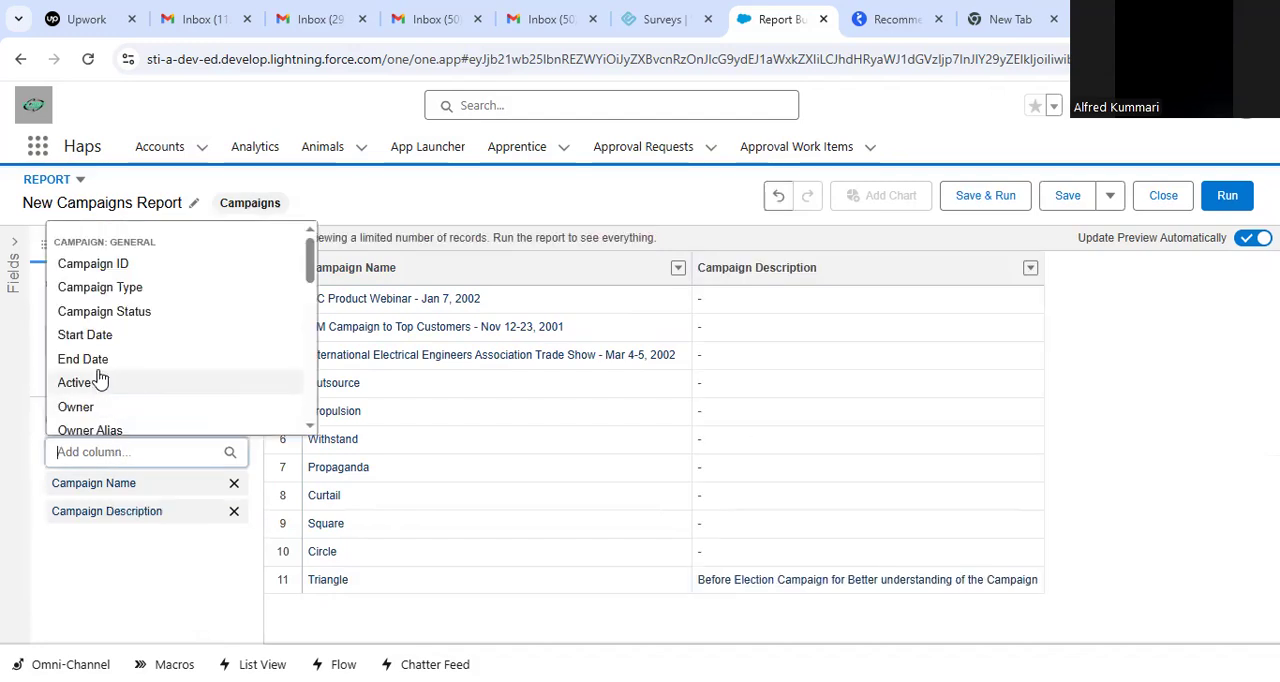
left_click(98, 336)
left_click(97, 447)
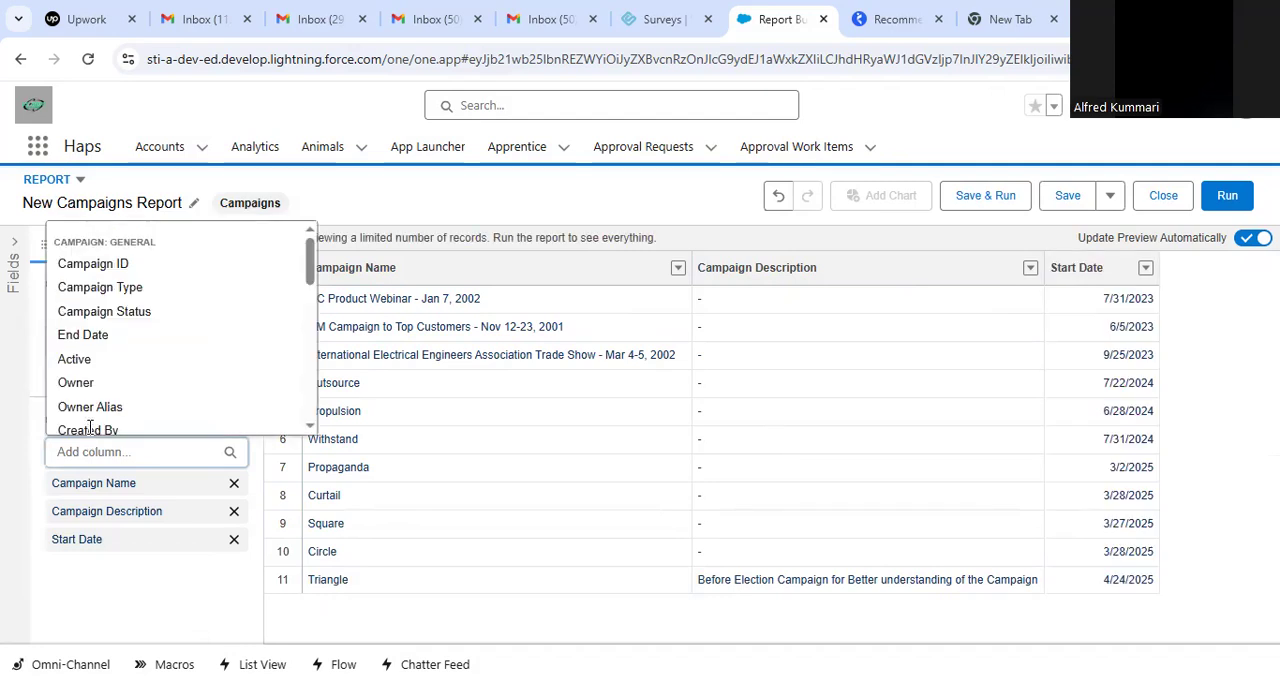
left_click(115, 338)
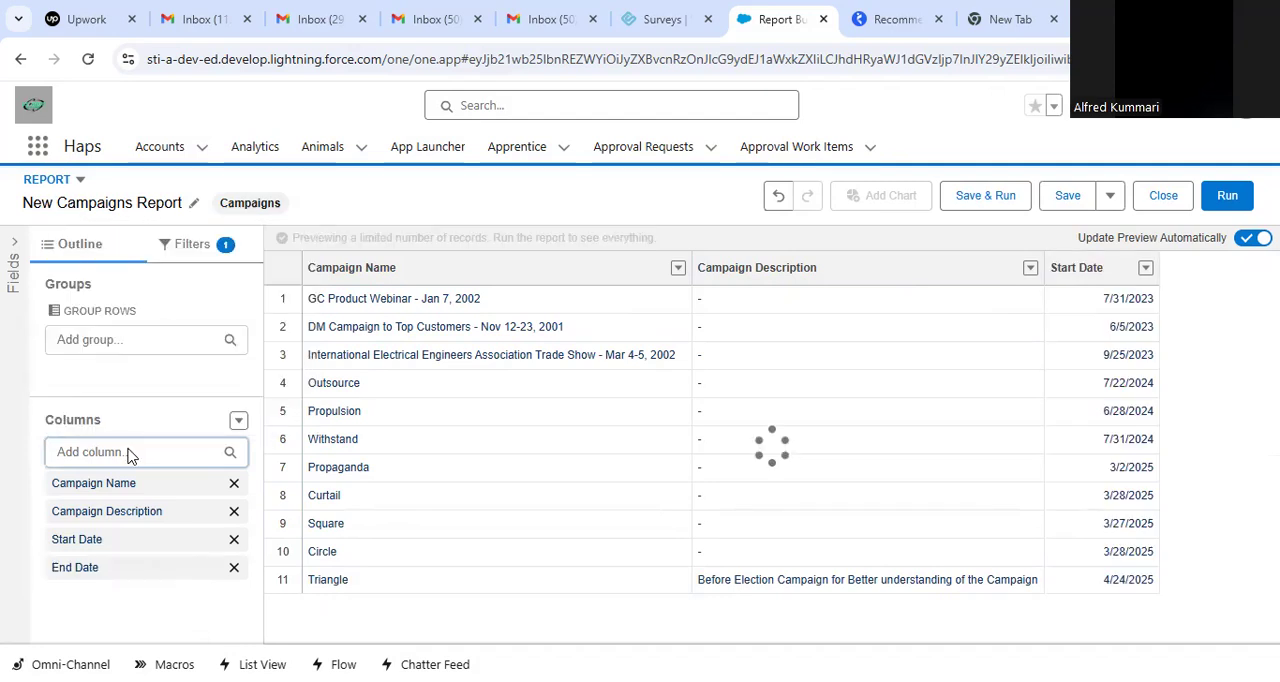
left_click(128, 456)
left_click(106, 303)
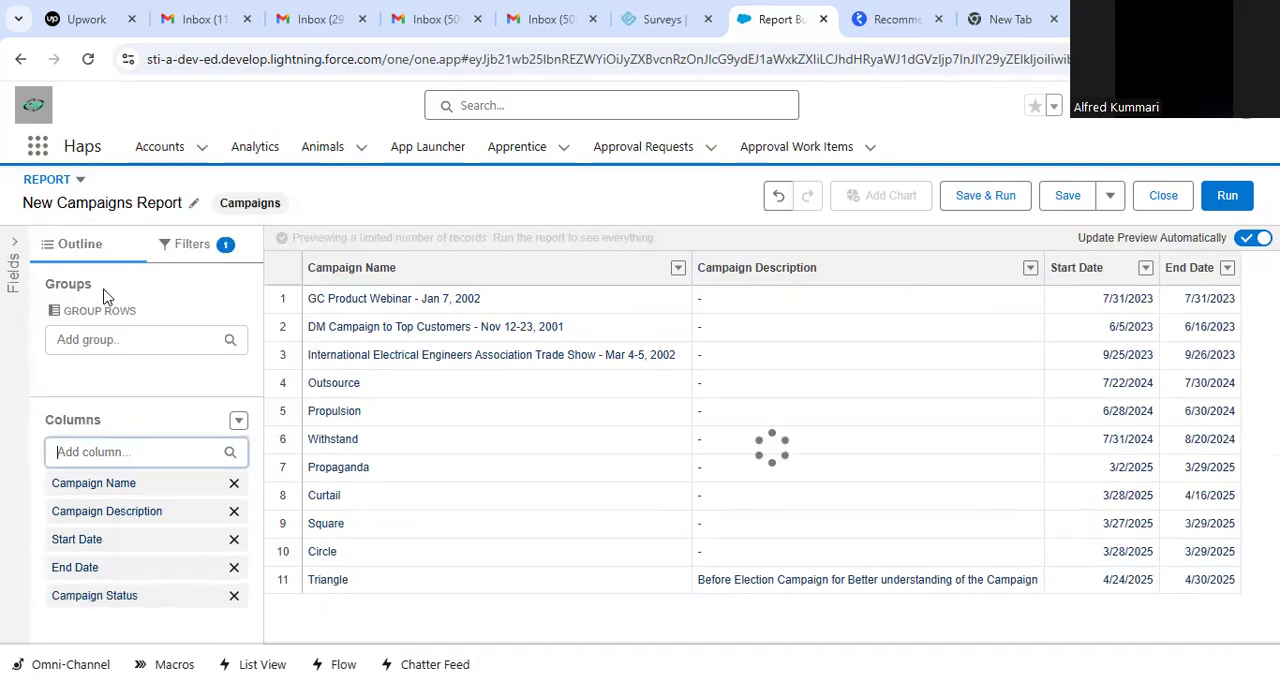
left_click(98, 450)
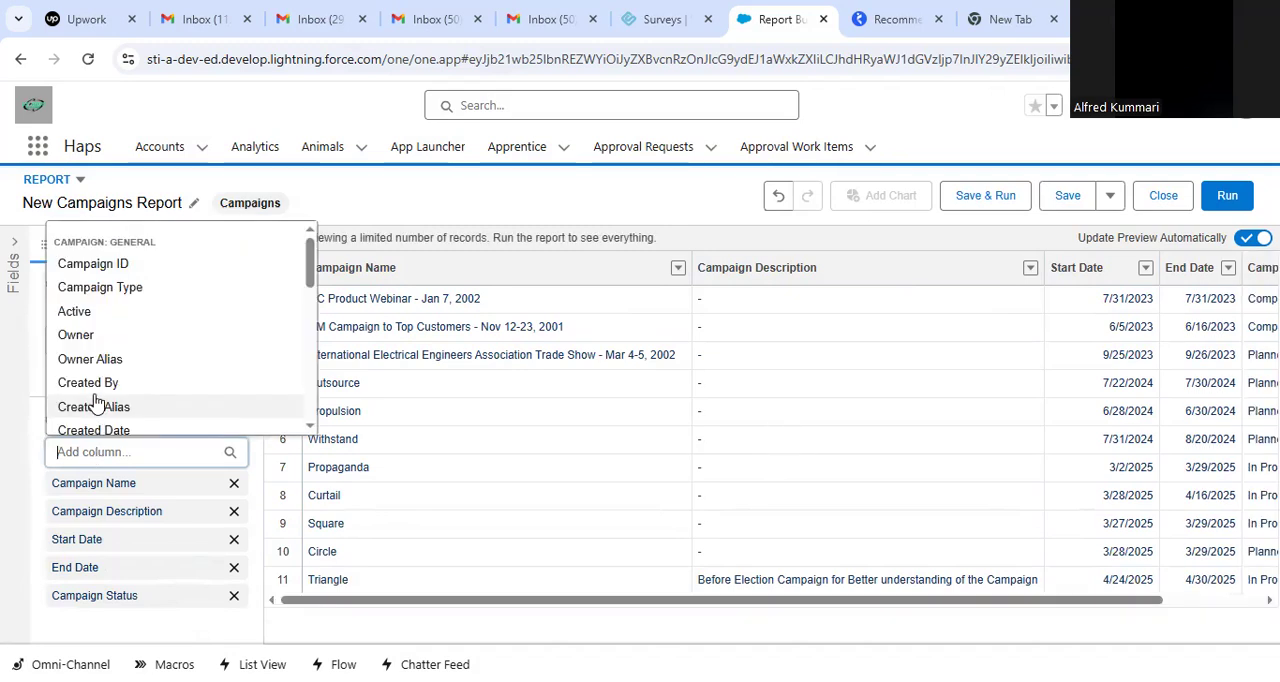
left_click(105, 288)
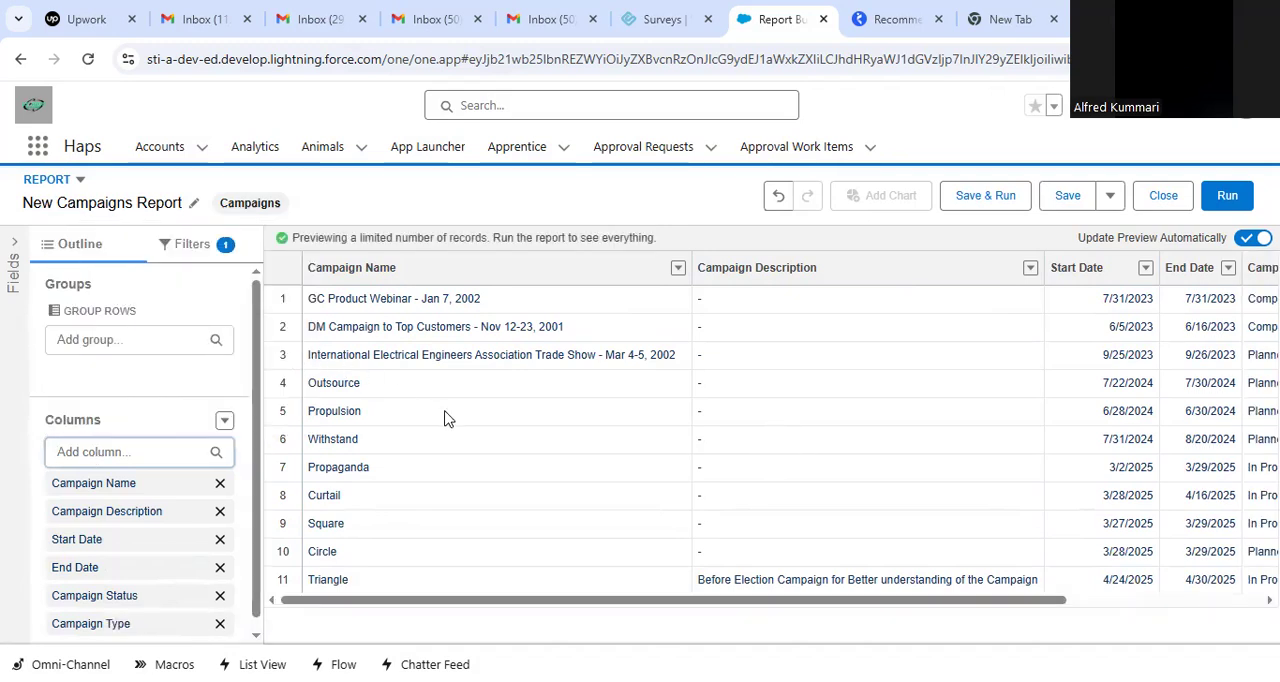
left_click_drag(706, 601, 955, 600)
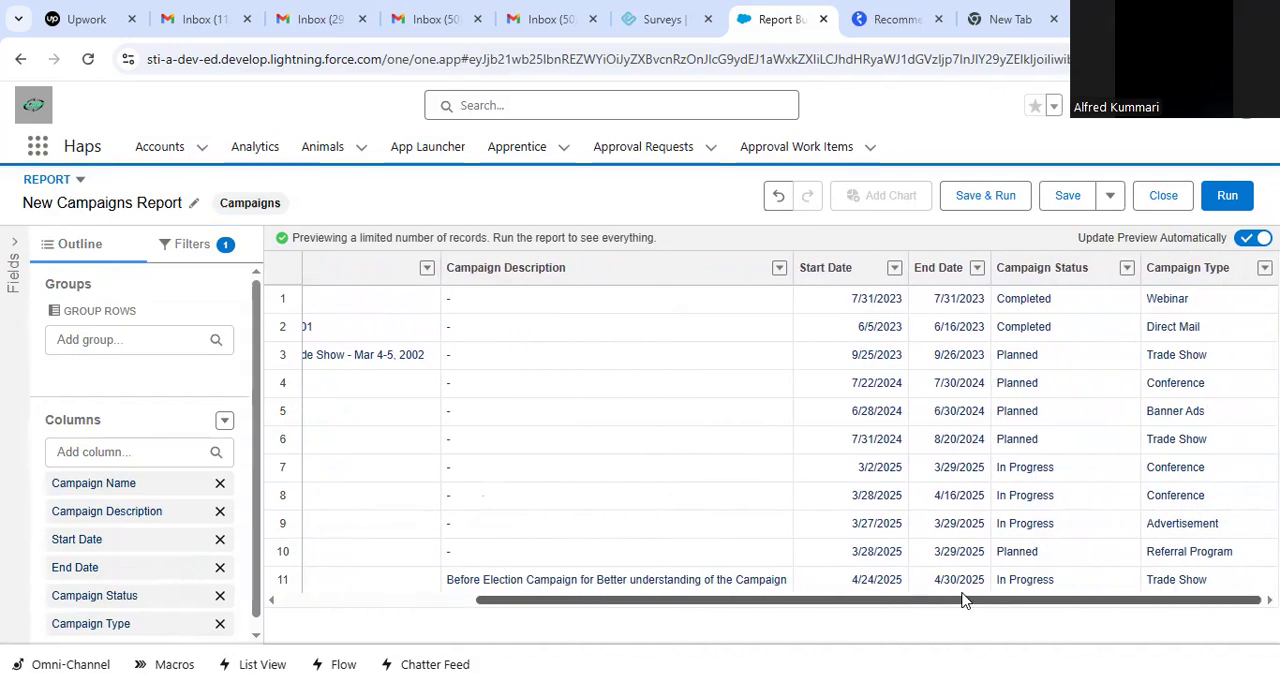
left_click_drag(920, 600, 563, 603)
Group the report rows by Campaign Type and place the Campaign Description column ahead of Campaign Name.
left_click(116, 336)
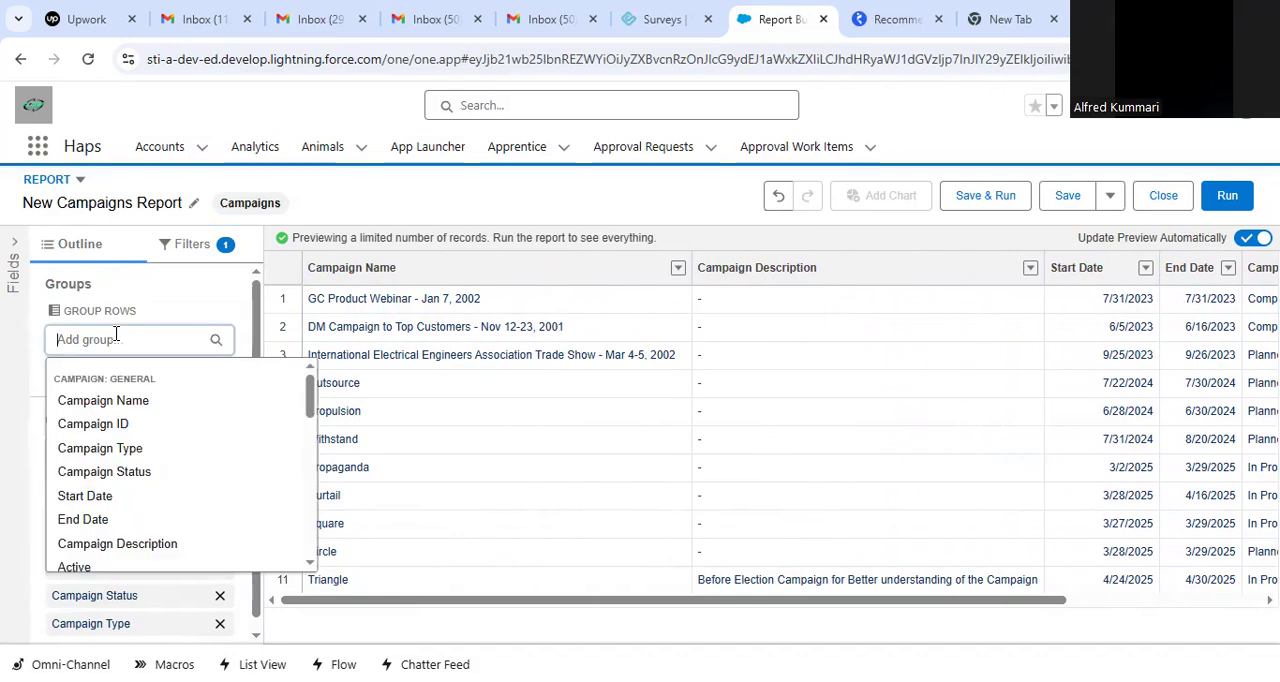
left_click(103, 449)
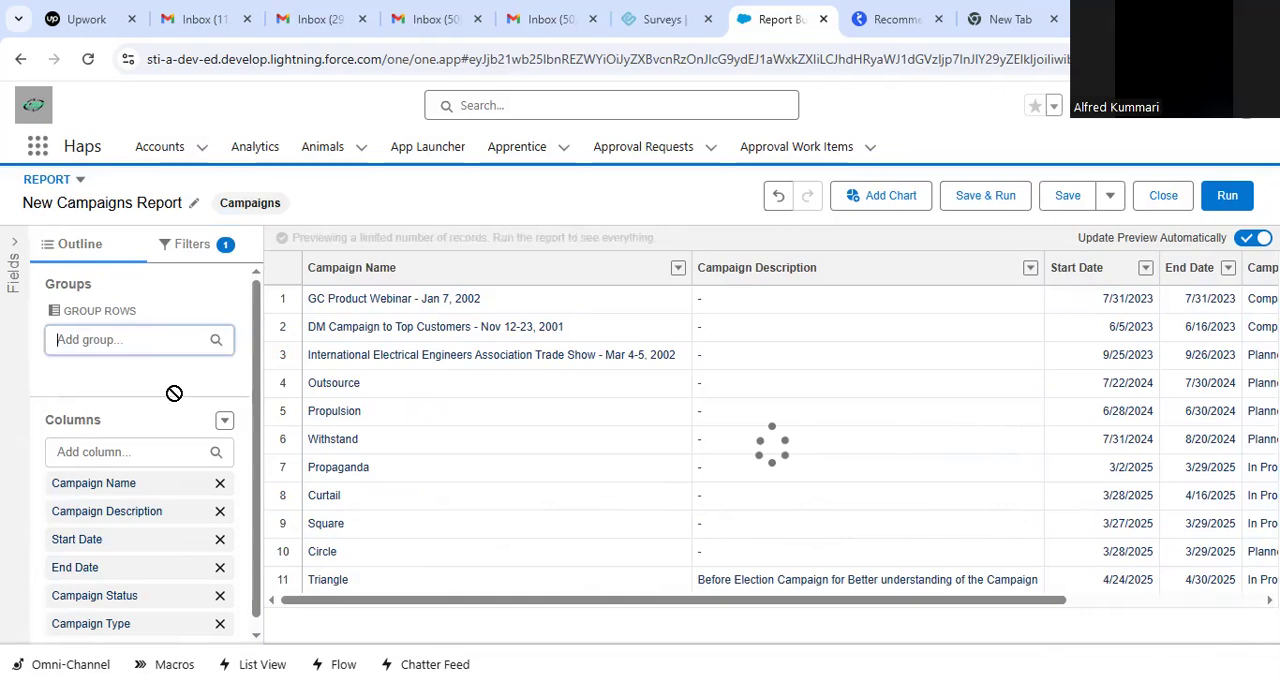
left_click_drag(141, 612, 180, 402)
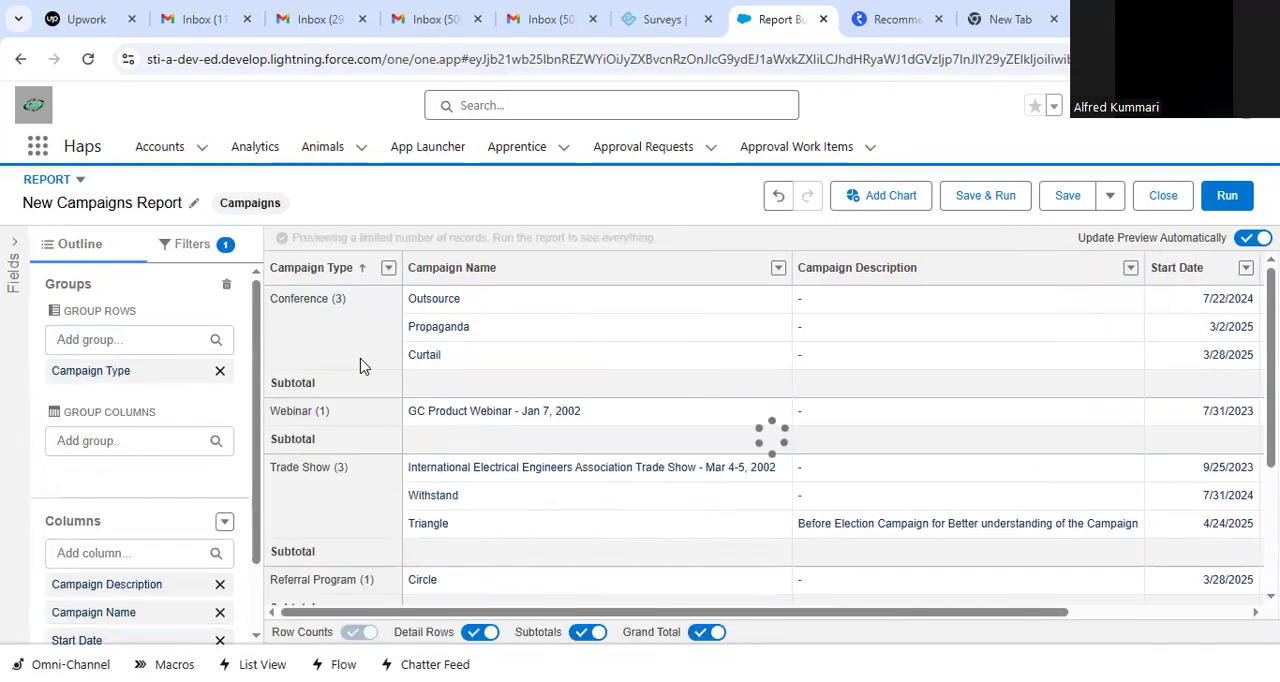
scroll(256, 470, "down", 2)
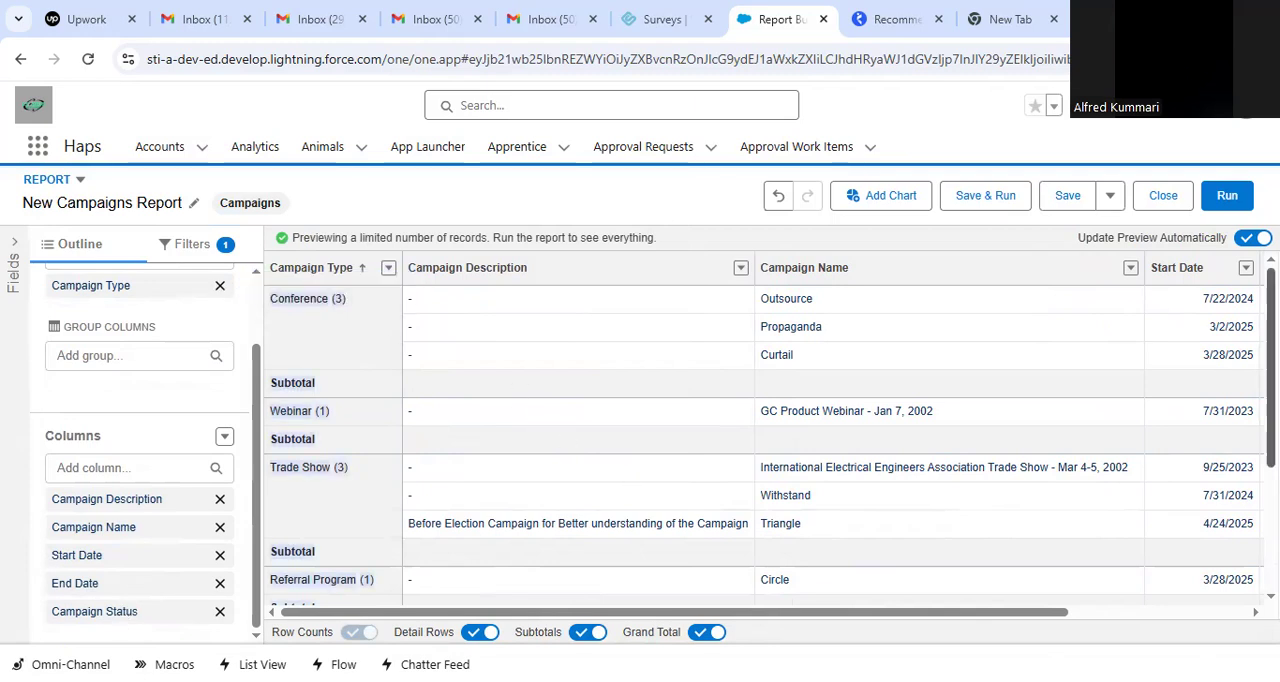
scroll(765, 445, "down", 3)
scroll(1140, 360, "up", 3)
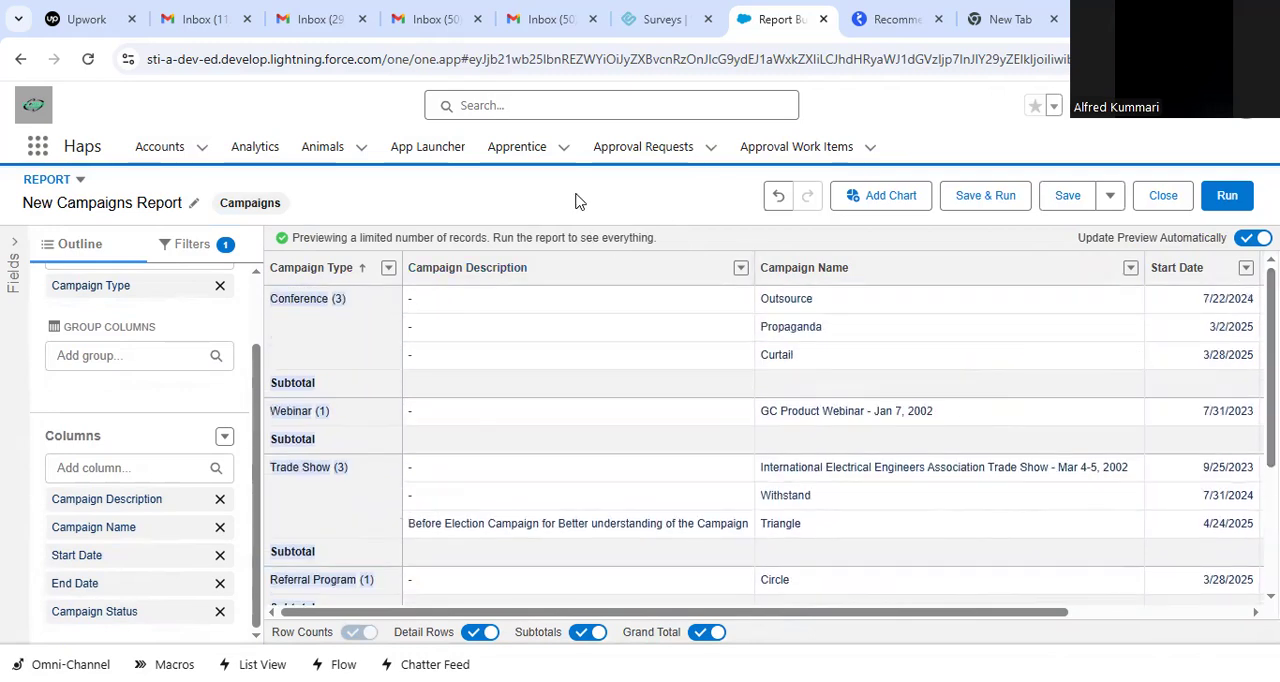
Add a chart to the report and inspect the record counts of its Conference, Webinar and Trade Show bars.
left_click(897, 201)
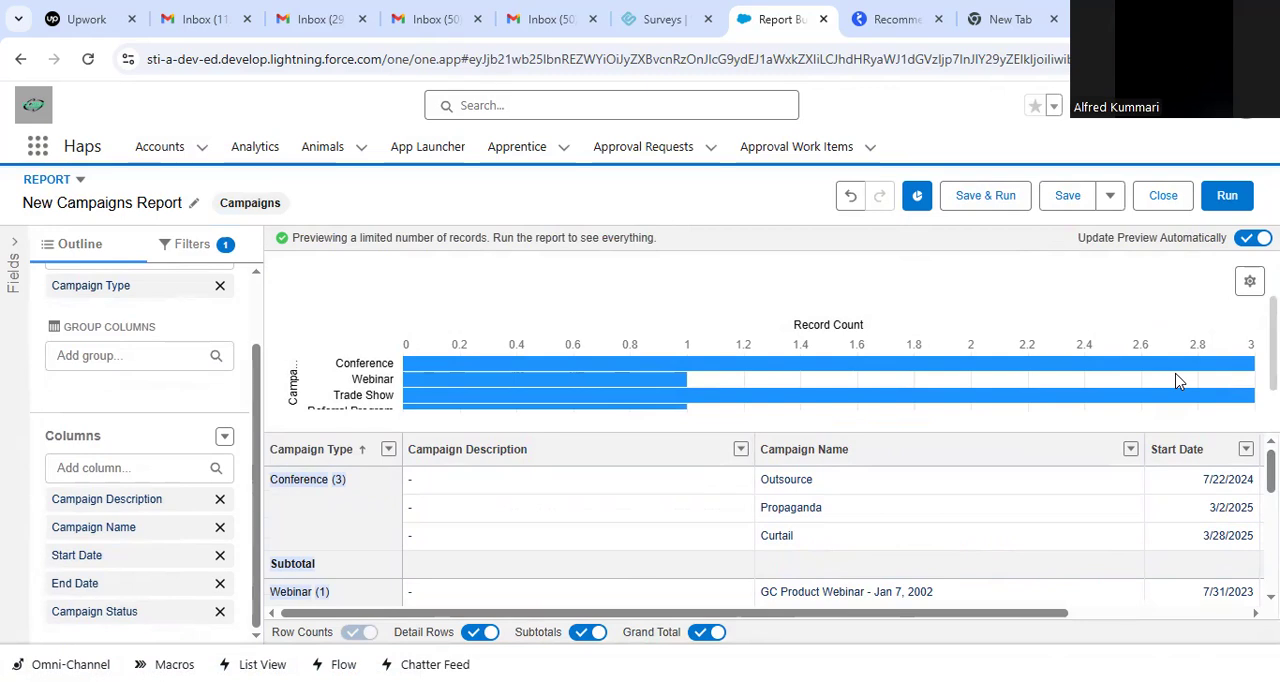
scroll(982, 338, "down", 2)
scroll(660, 372, "up", 2)
mouse_move(448, 364)
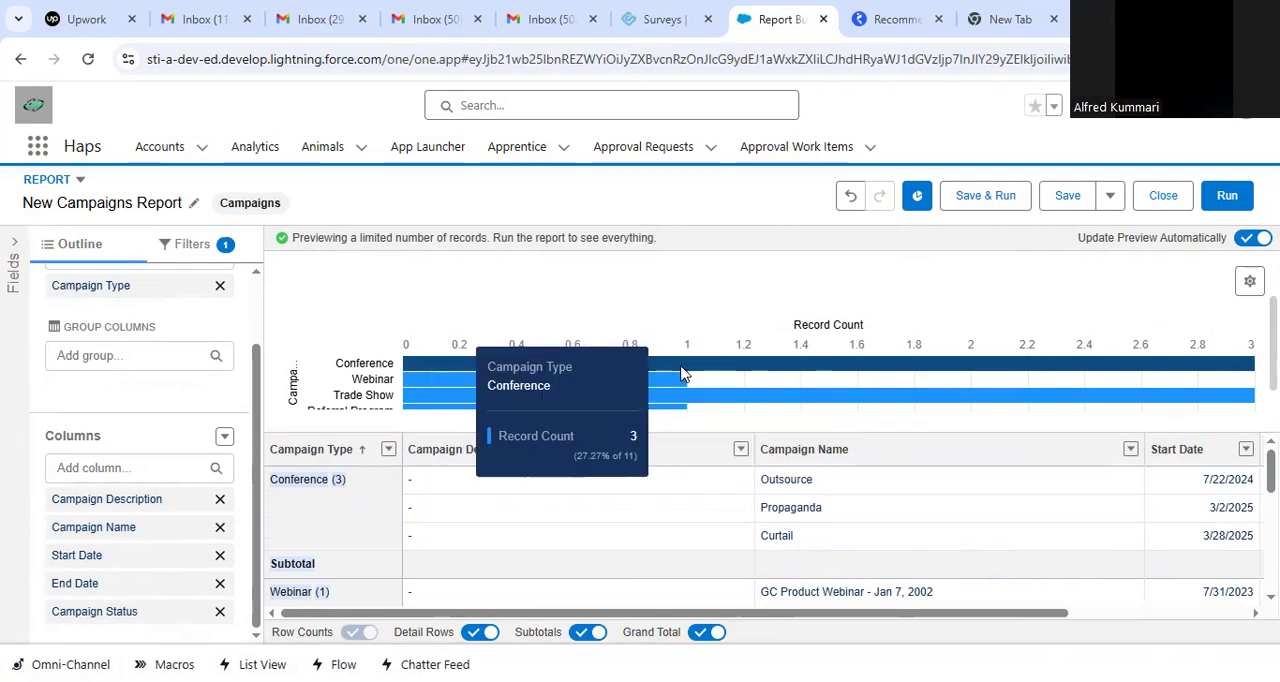
mouse_move(494, 383)
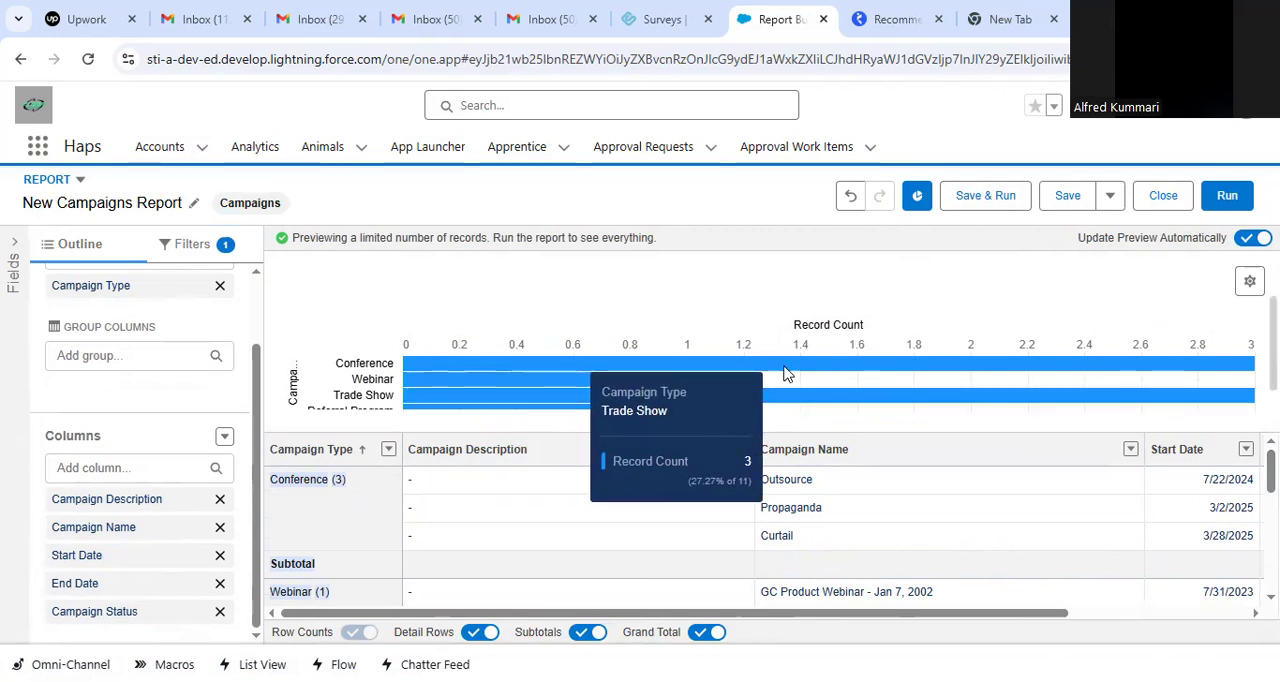
mouse_move(785, 370)
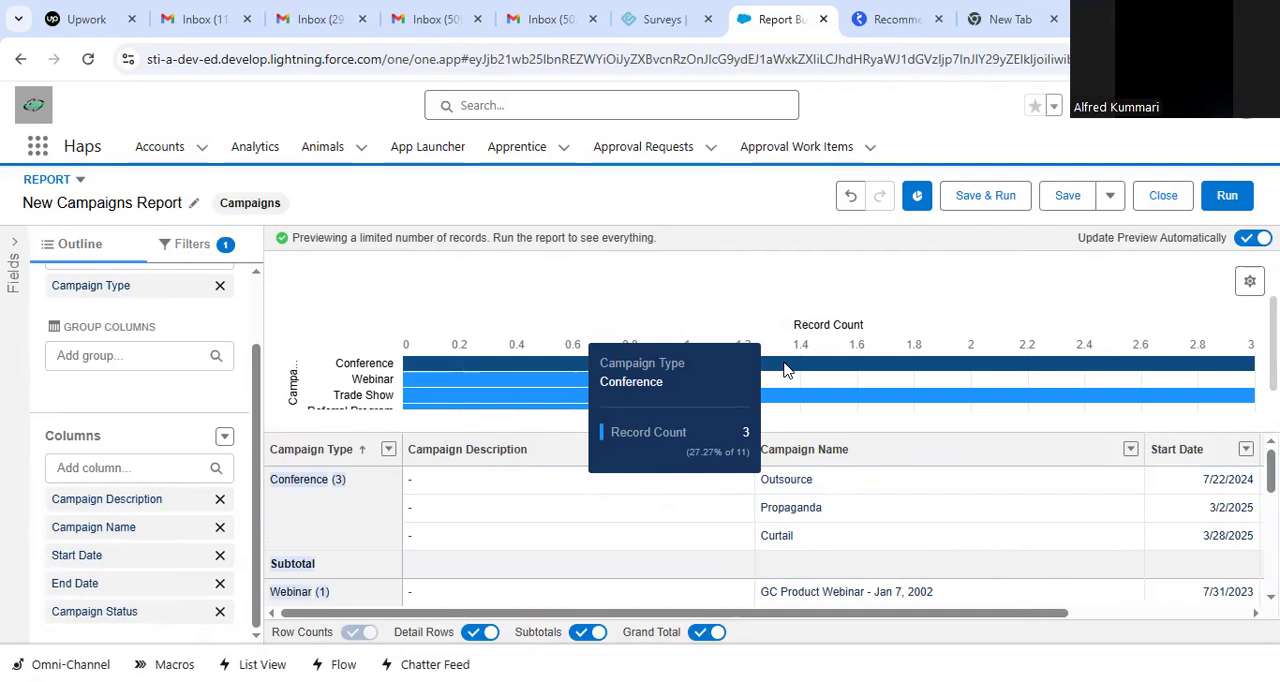
mouse_move(568, 389)
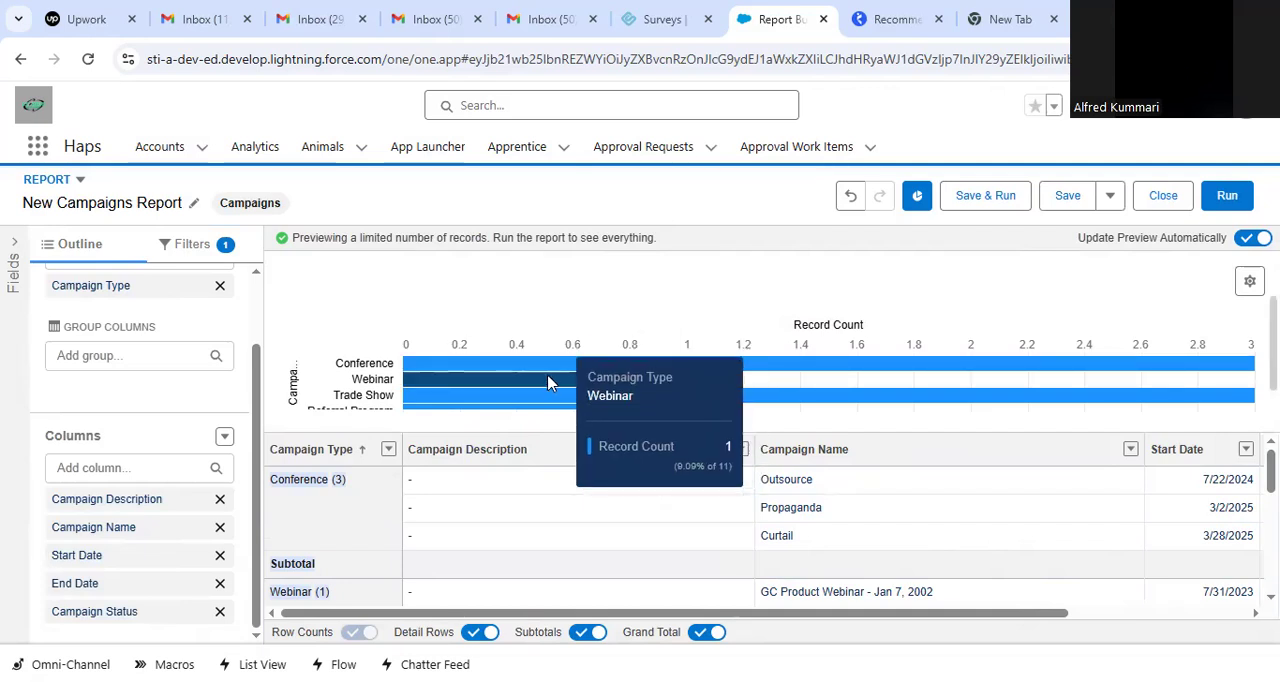
Inspect the record counts of the Banner Ads and Direct Mail bars in the report chart.
scroll(540, 392, "down", 2)
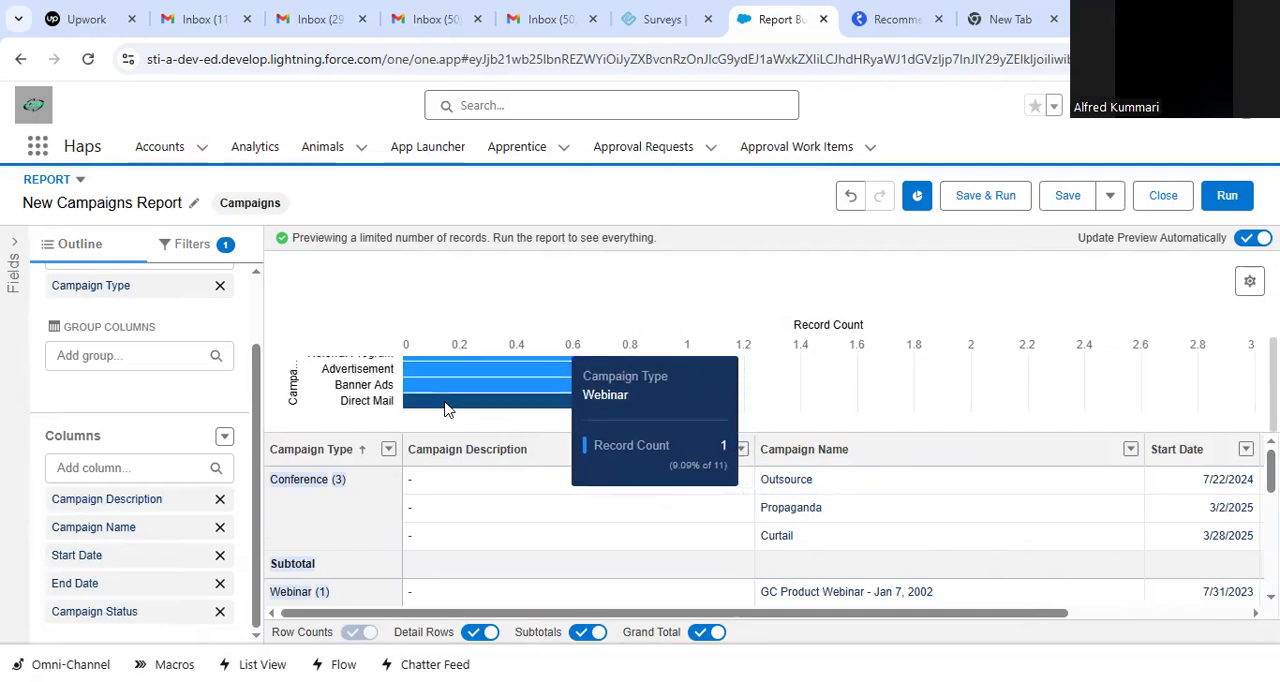
mouse_move(437, 401)
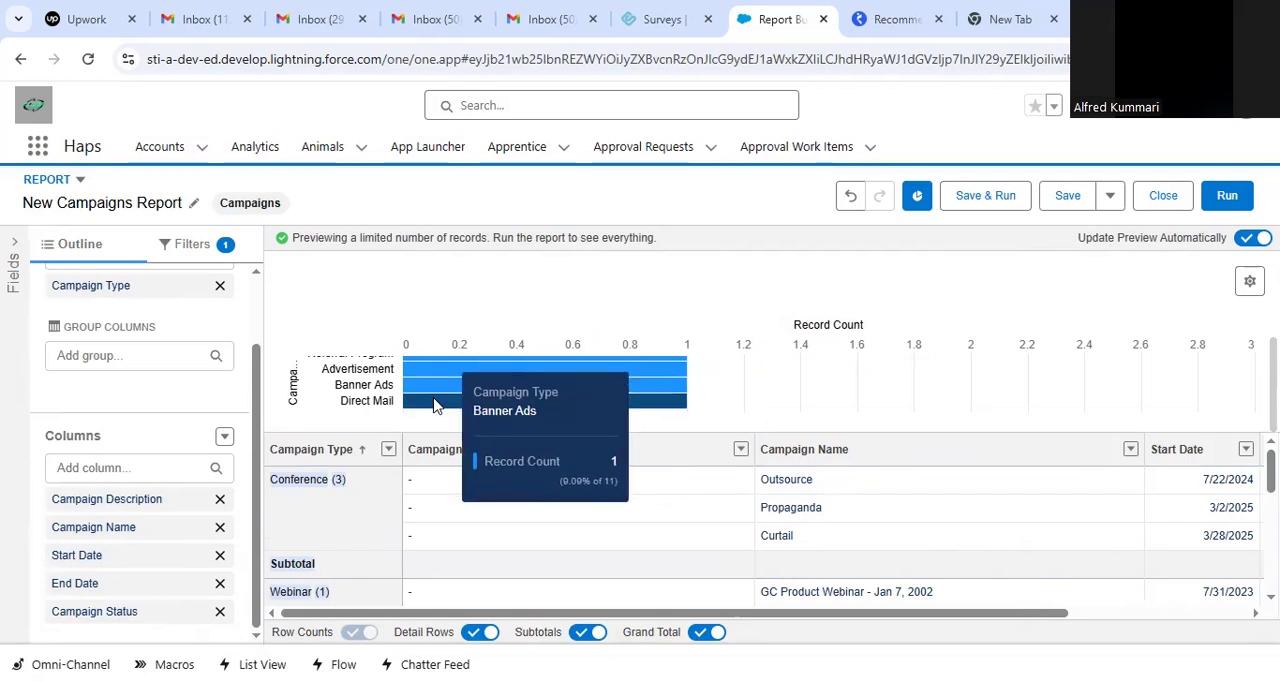
scroll(791, 402, "up", 2)
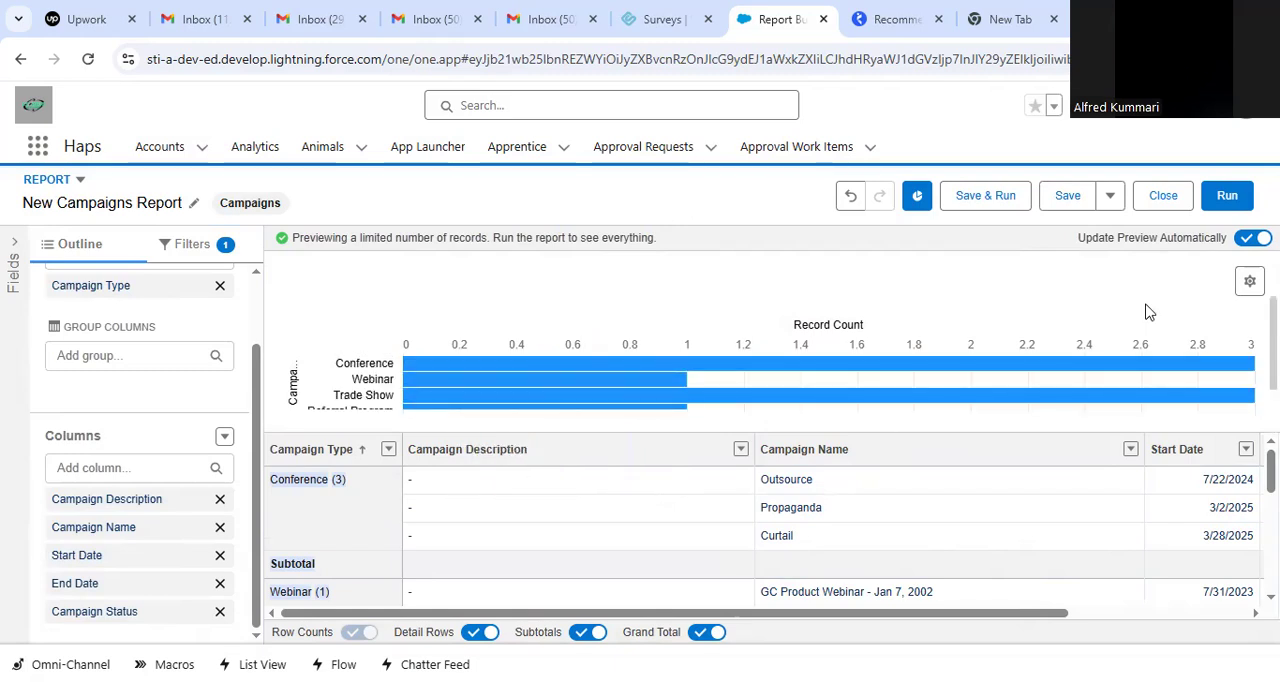
Display the chart as a Donut, inspect its Conference segment and review the grouped rows in the preview.
left_click(1249, 281)
left_click(1048, 398)
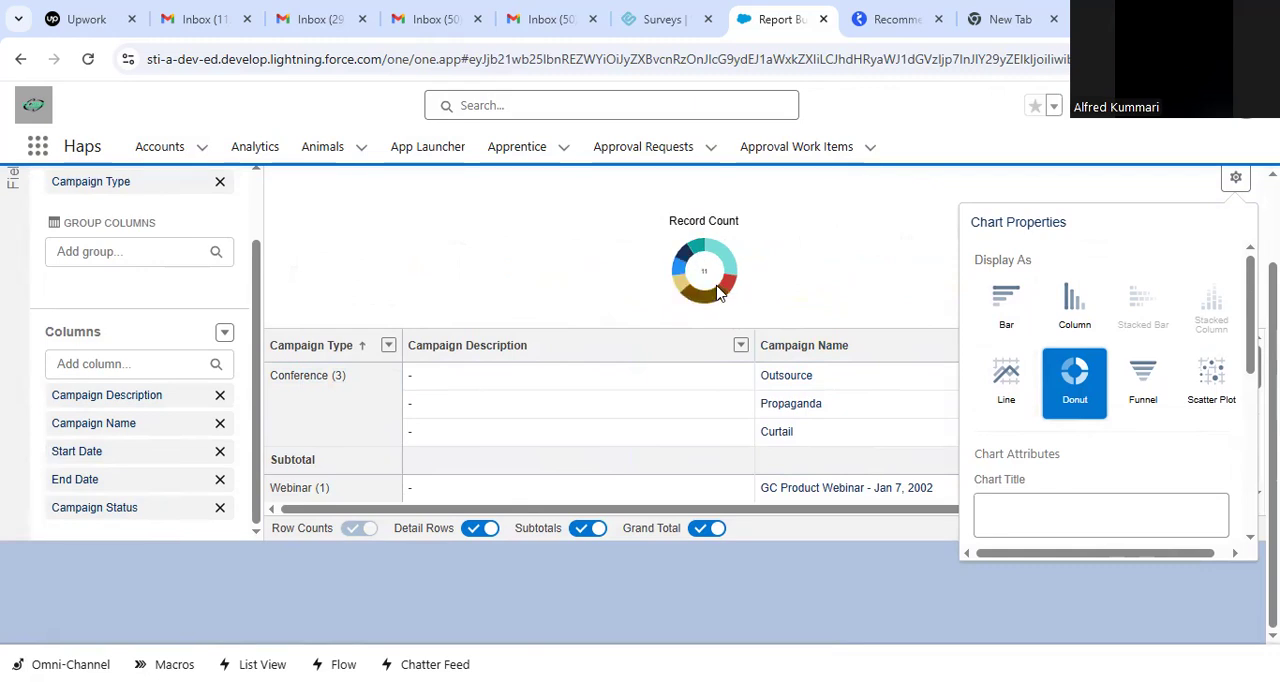
mouse_move(698, 248)
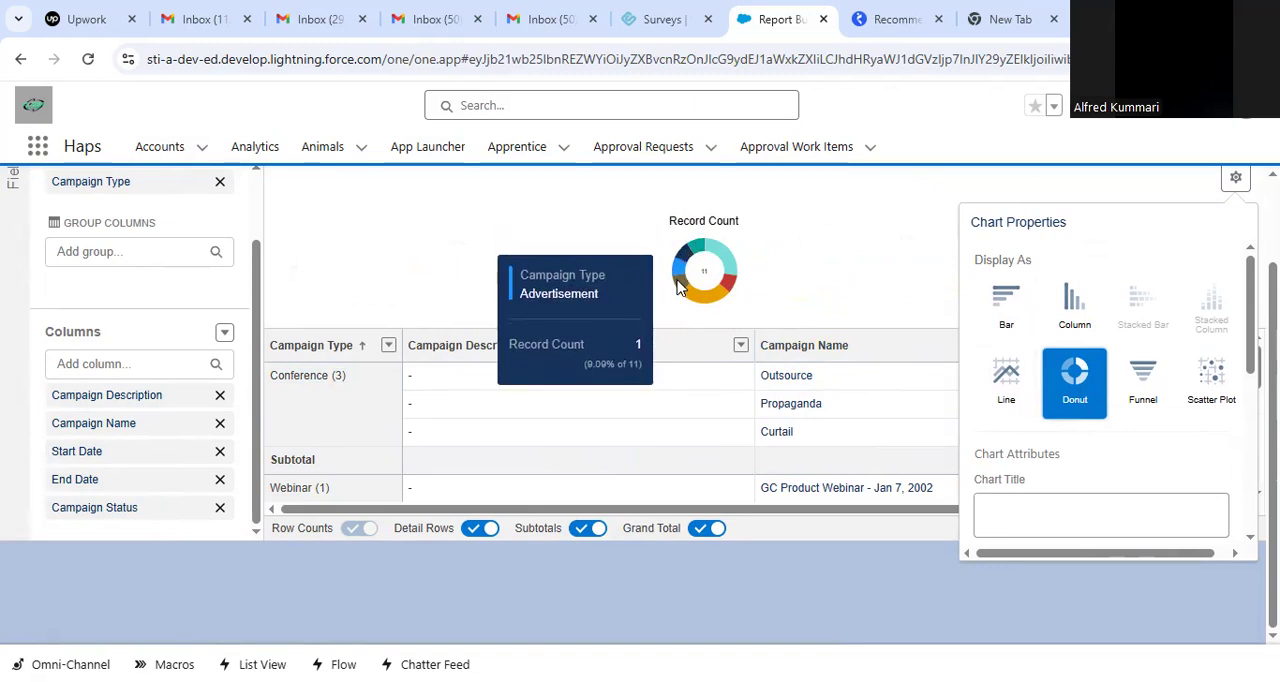
left_click(741, 261)
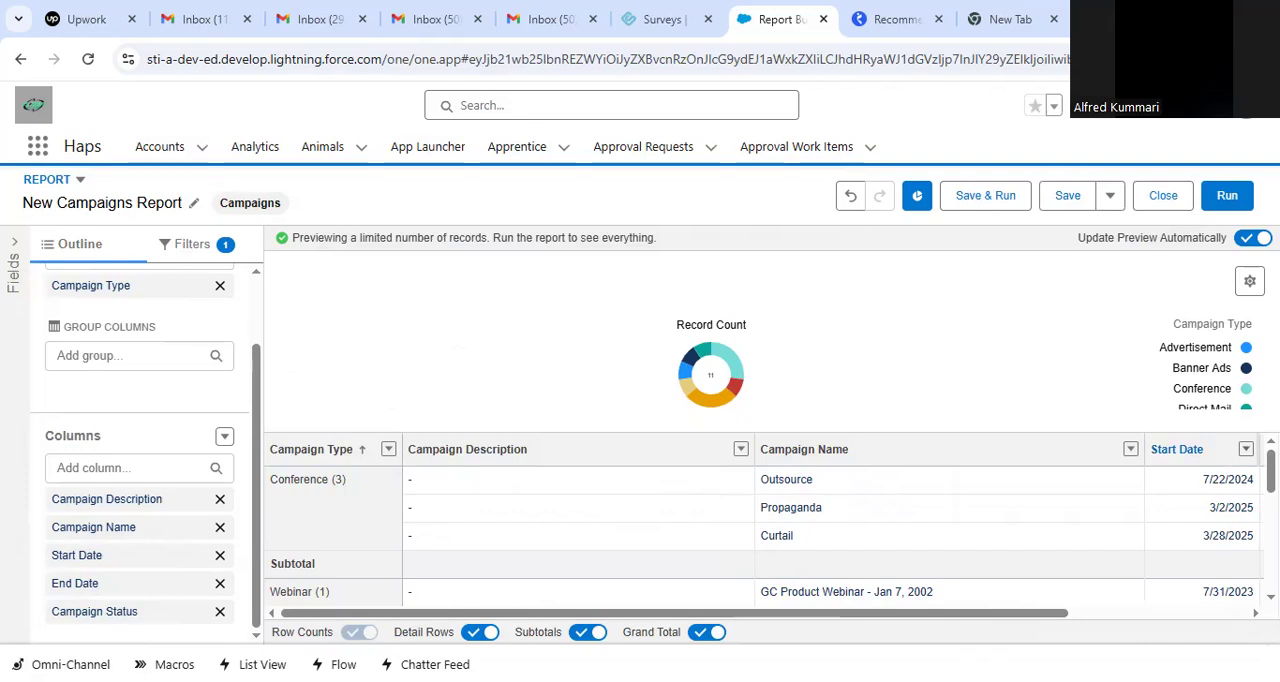
scroll(770, 530, "down", 2)
scroll(770, 530, "down", 3)
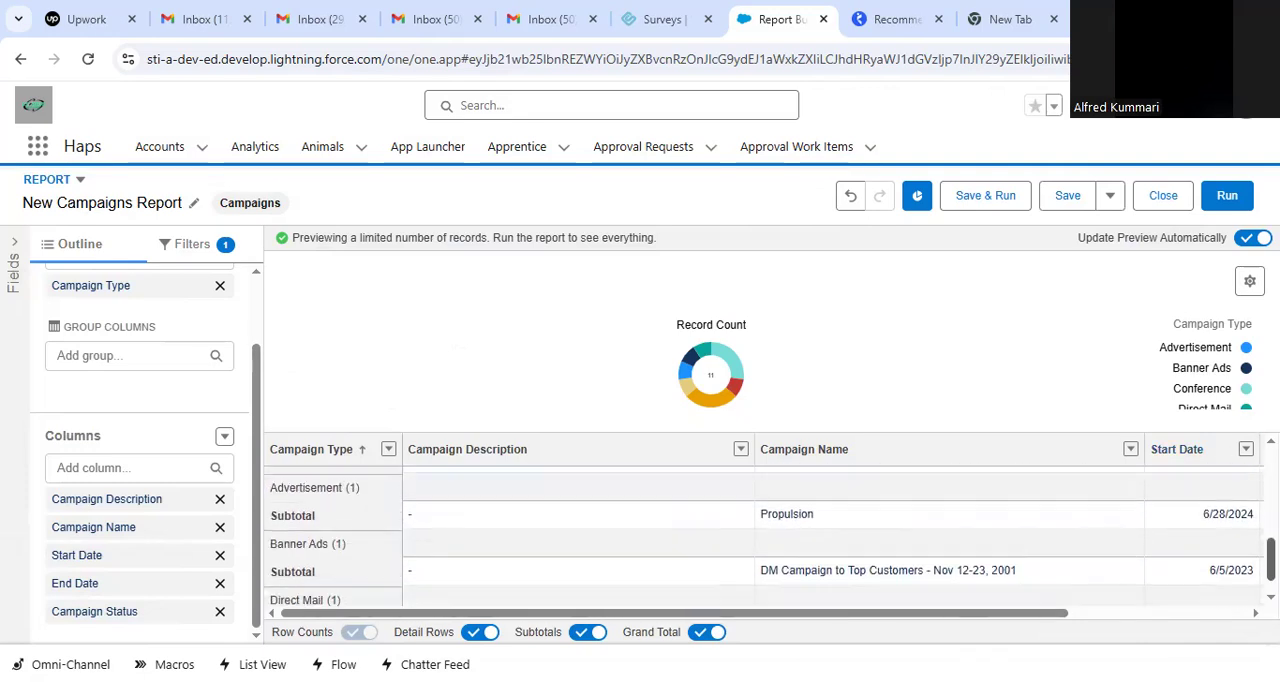
scroll(770, 530, "up", 4)
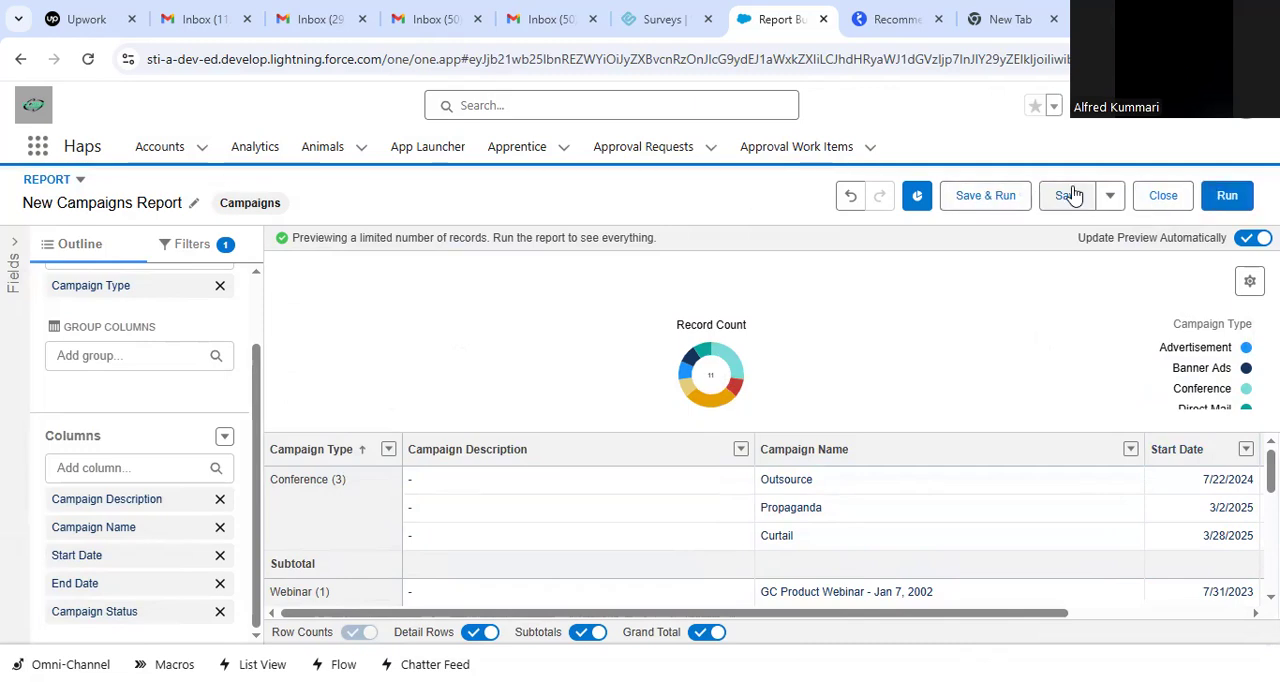
Try the Funnel and Line display types for the report chart.
left_click(1249, 281)
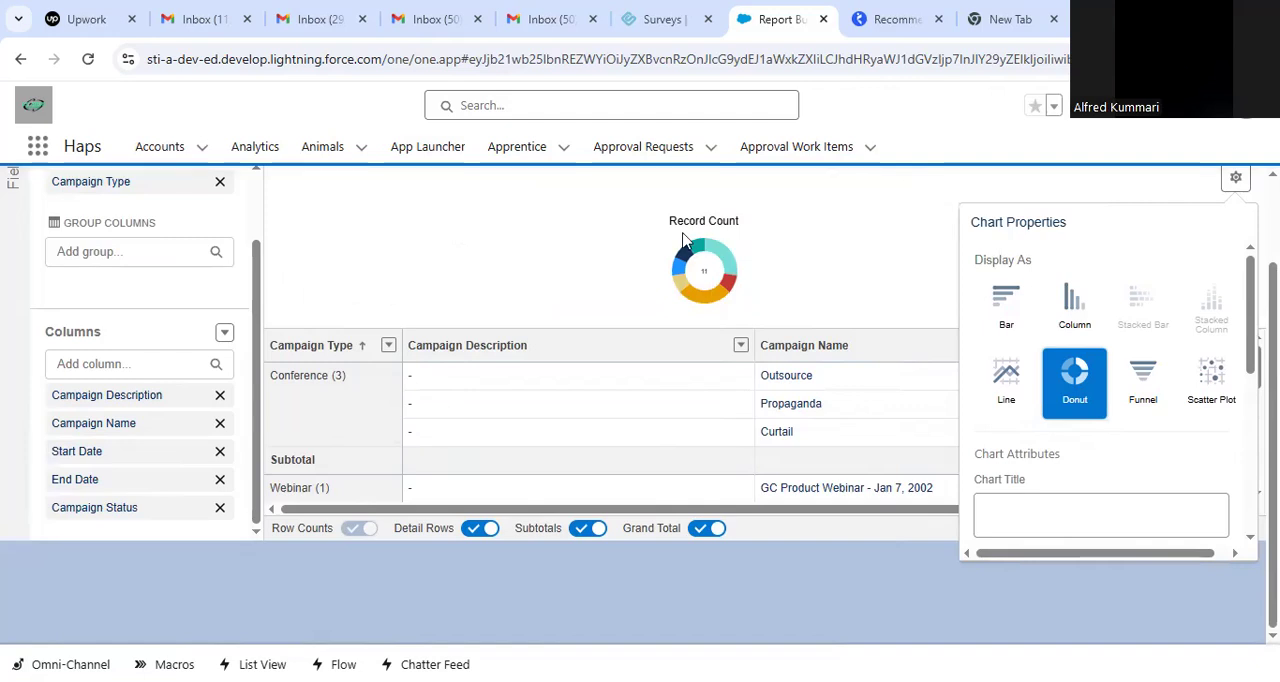
left_click(1127, 374)
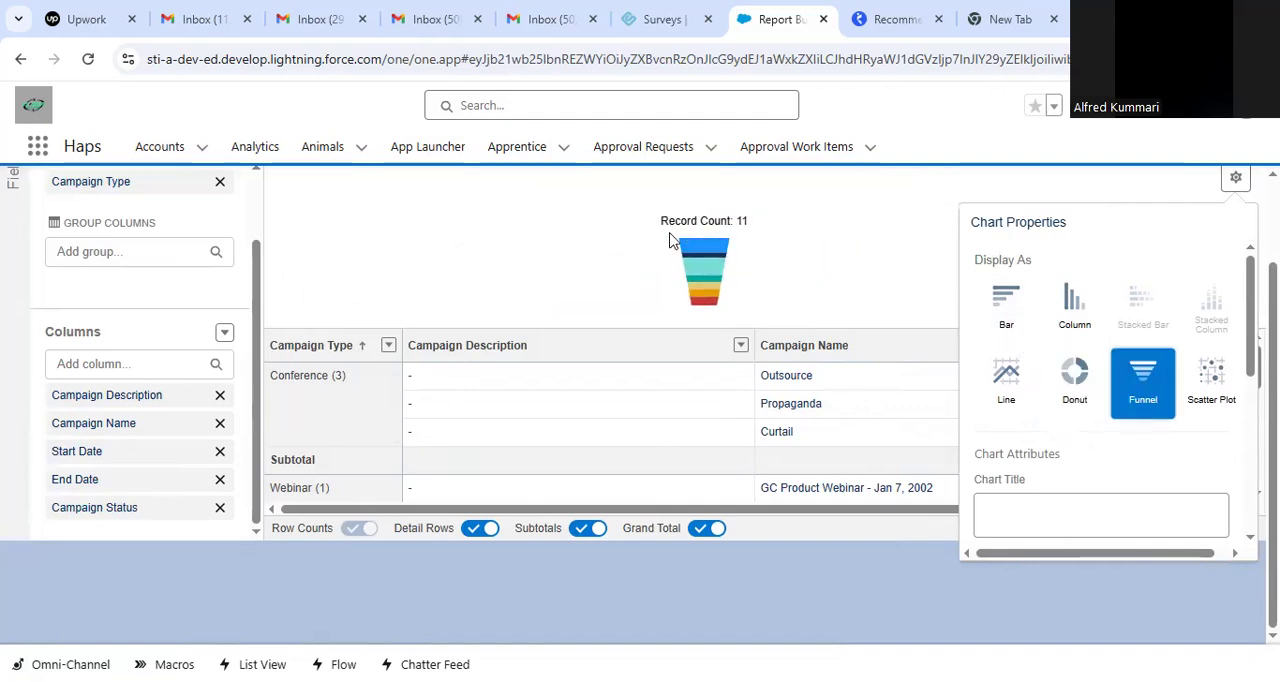
left_click(1027, 386)
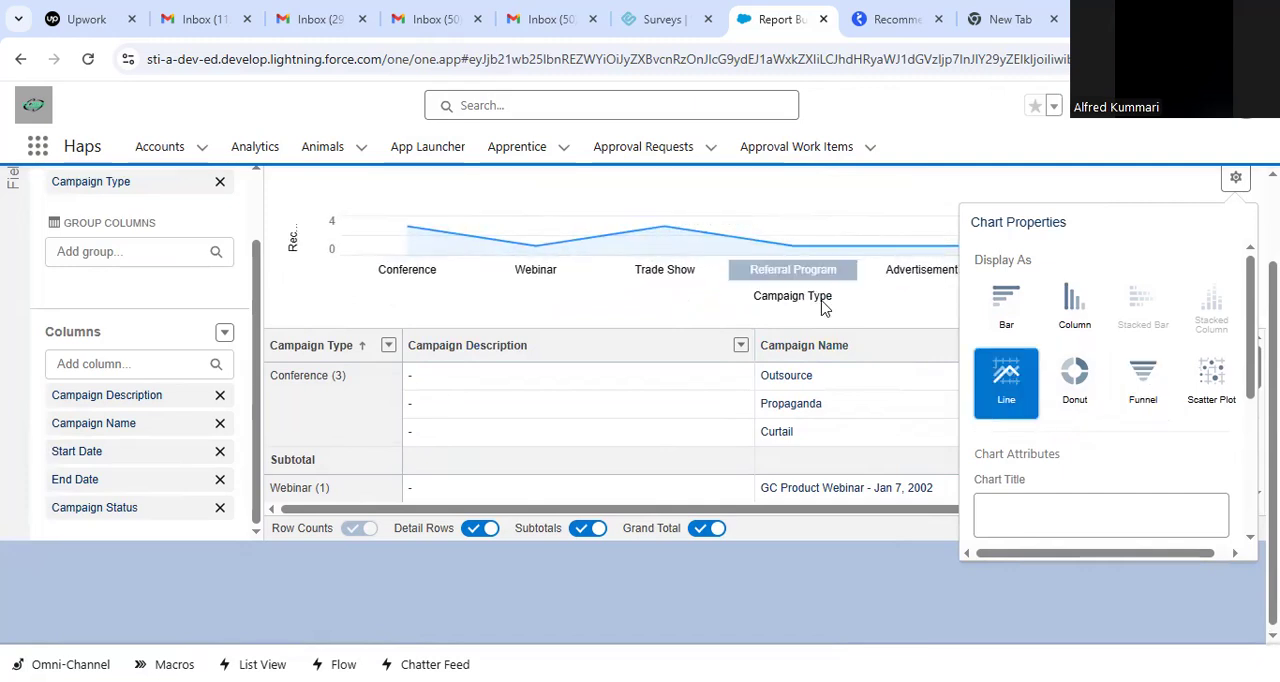
left_click(826, 221)
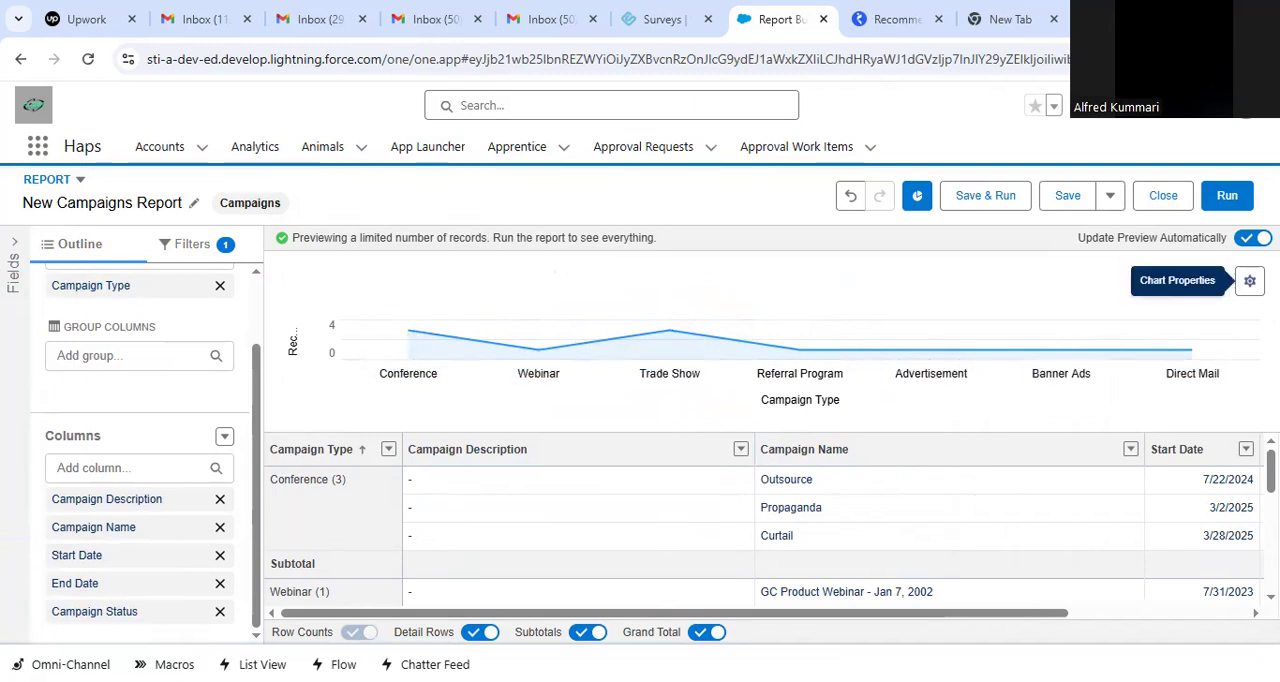
Try the Scatter Plot and Column display types, and set the report chart back to Bar.
left_click(1250, 281)
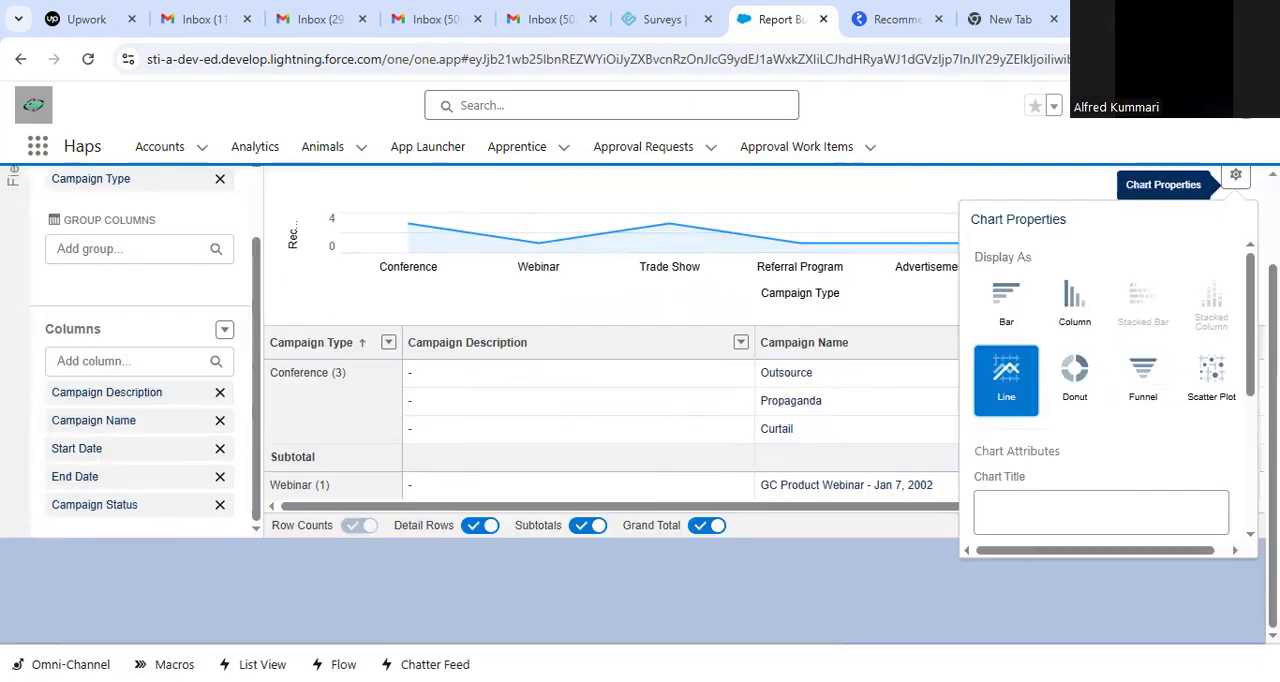
left_click(1216, 376)
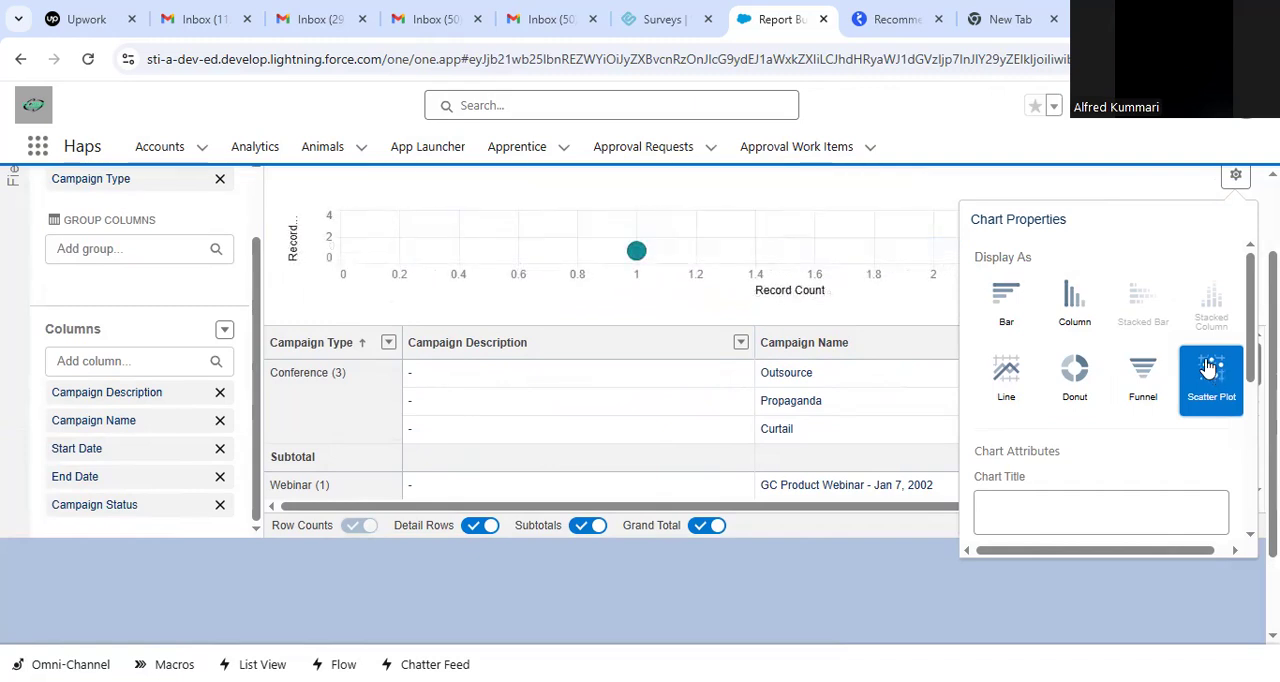
left_click(1062, 303)
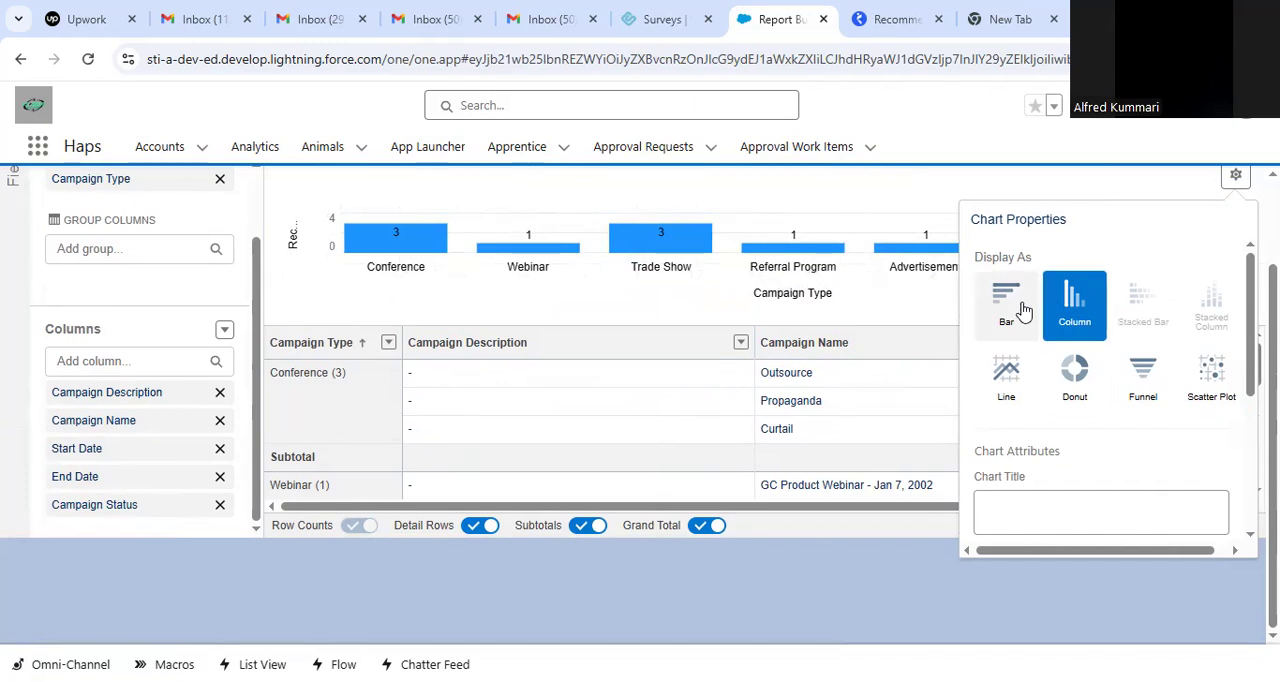
left_click(1012, 305)
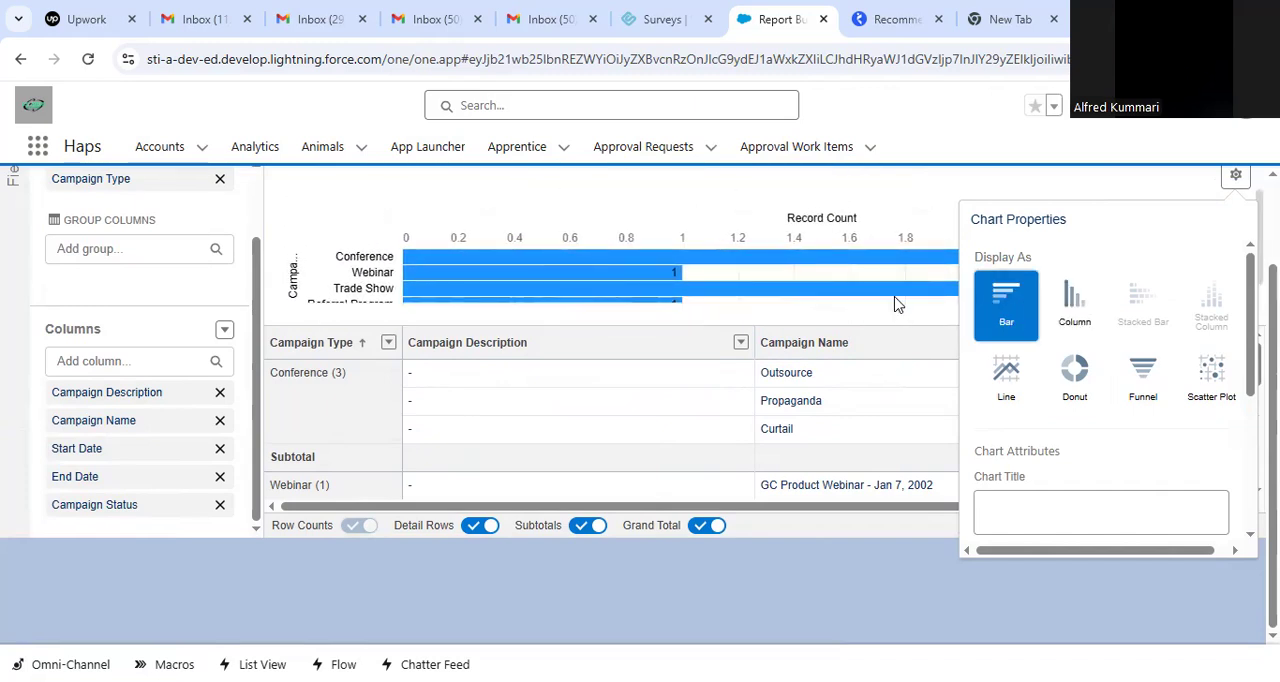
left_click(908, 200)
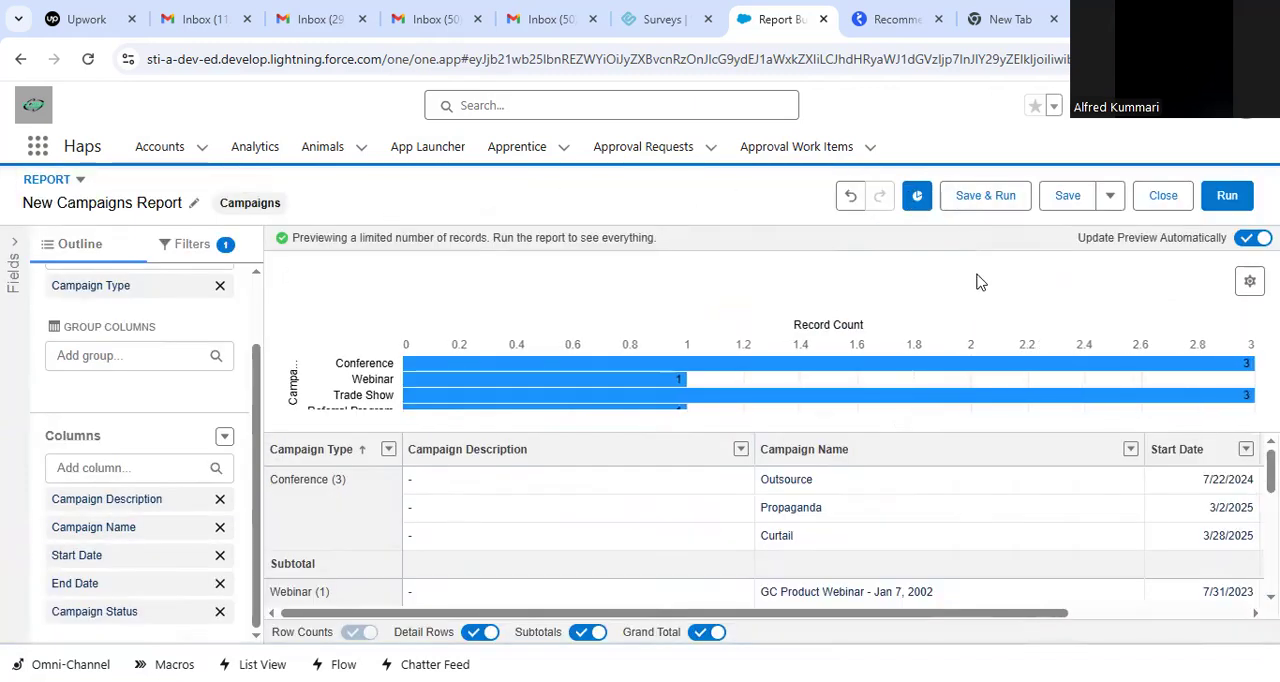
Save the report under the name Camtype with an empty description.
left_click(1063, 195)
left_click(365, 320)
left_click_drag(365, 320, 0, 262)
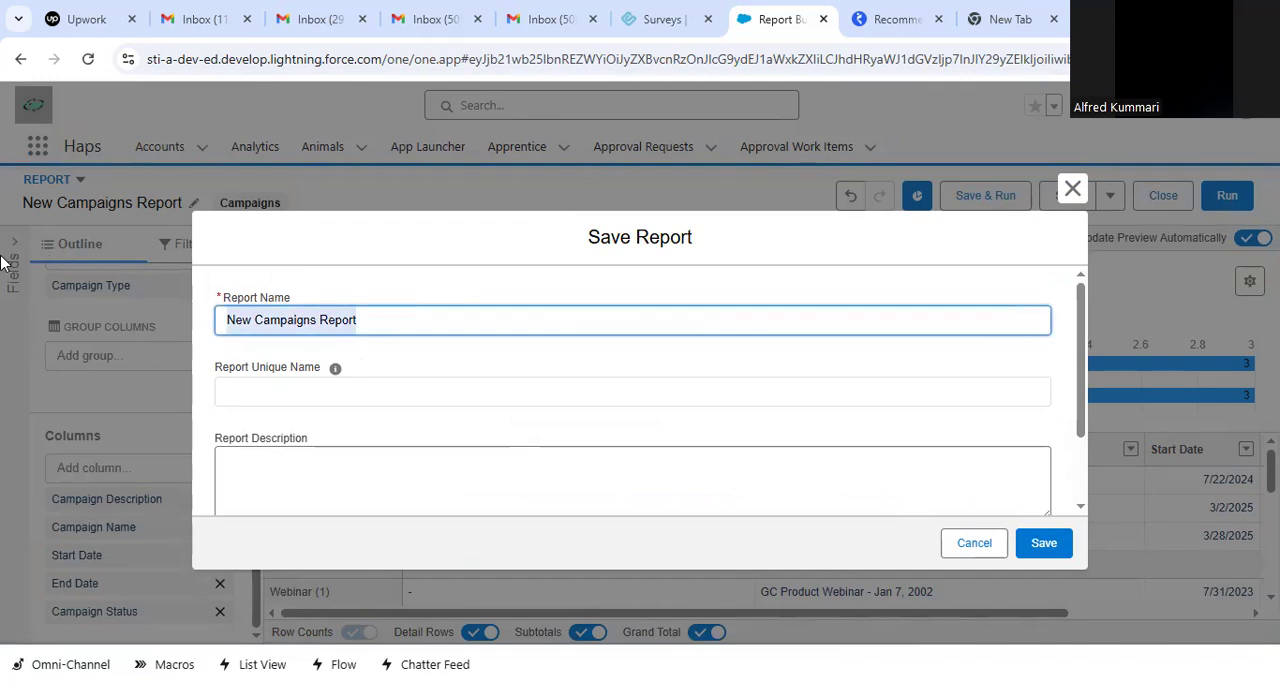
type("C")
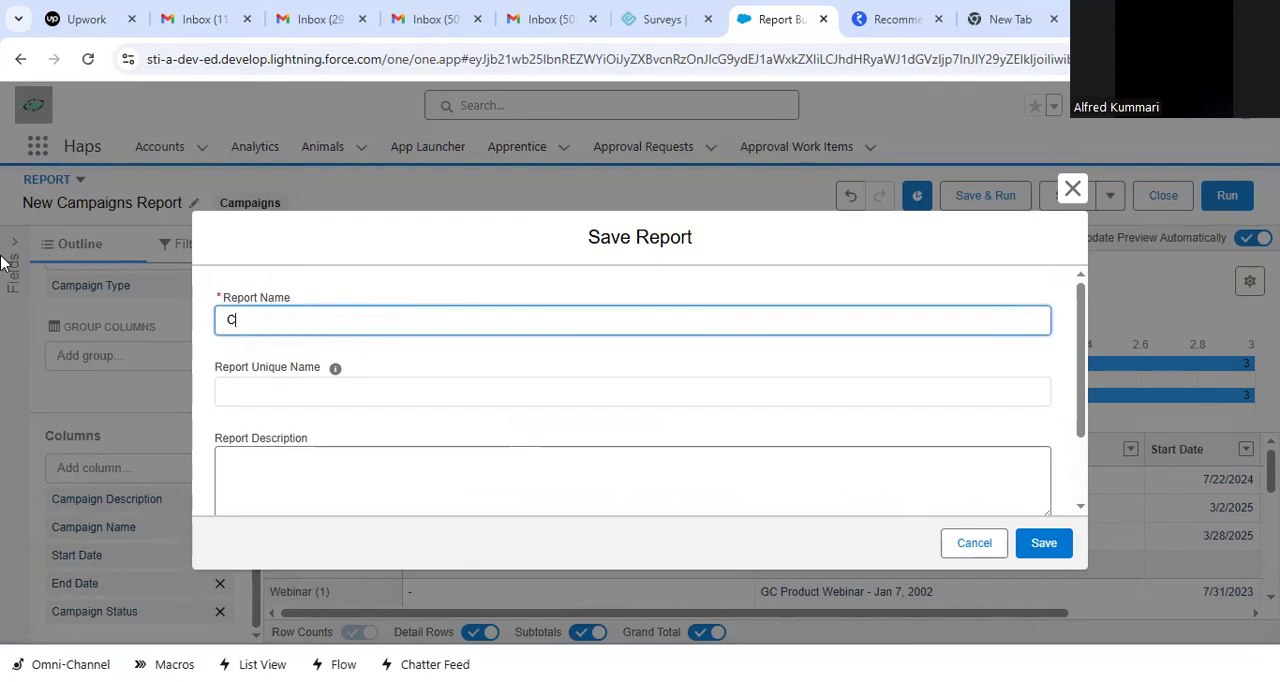
type("type")
key("Left")
key("Left")
type("am")
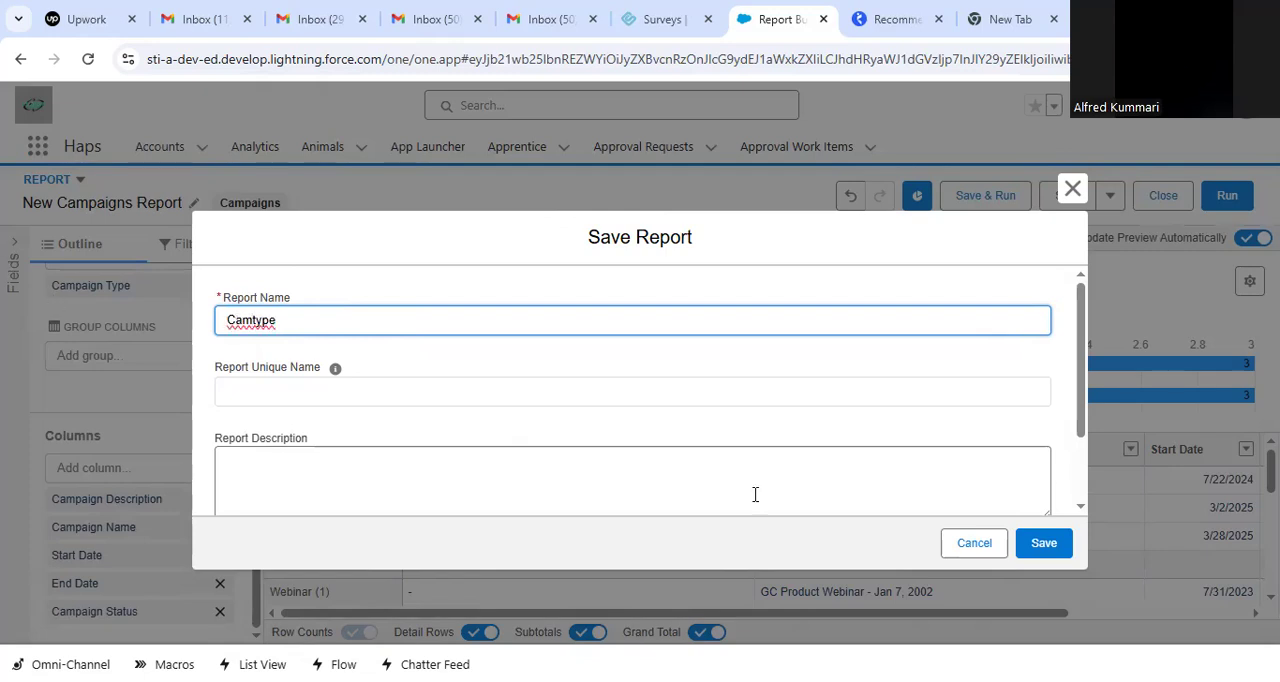
left_click(902, 389)
left_click(875, 476)
left_click(1045, 550)
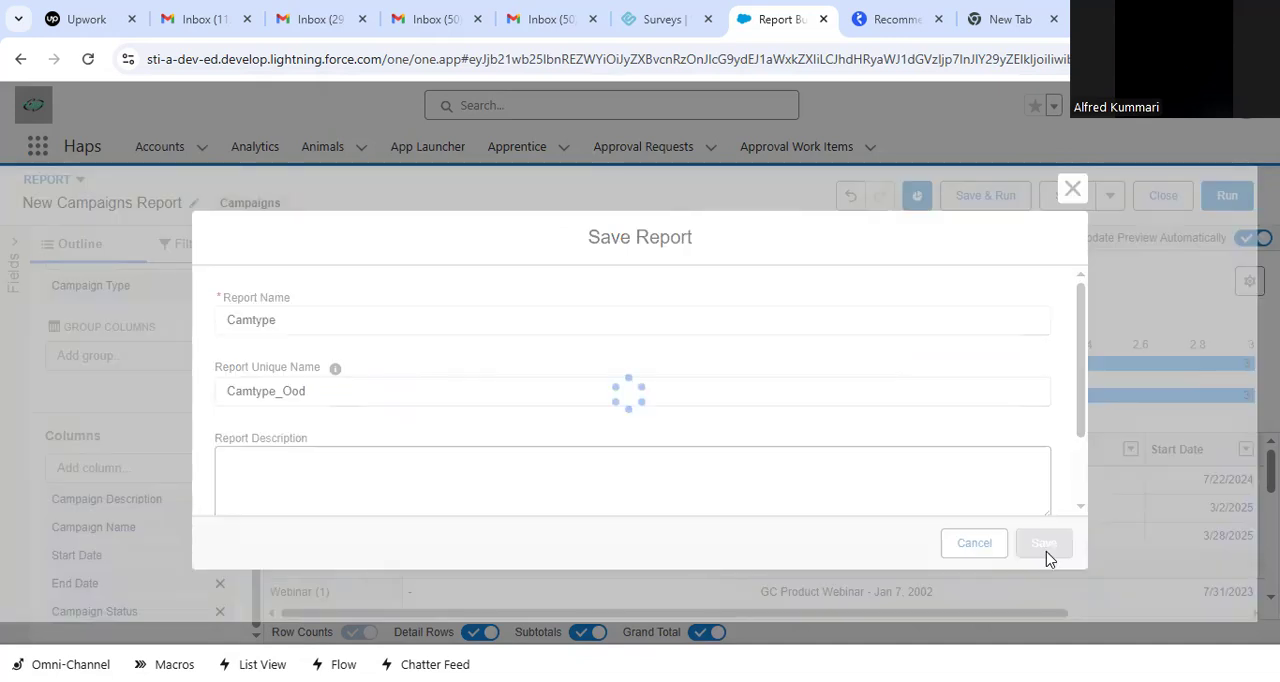